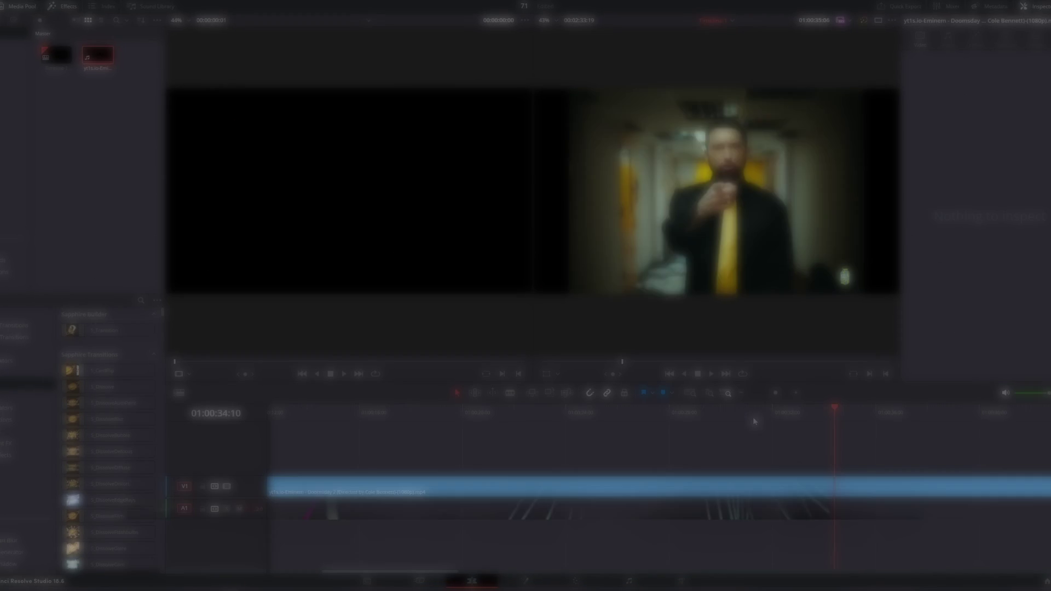
Split the video clip on track V1 at 01:00:30:02.
left_click_drag(595, 402, 723, 405)
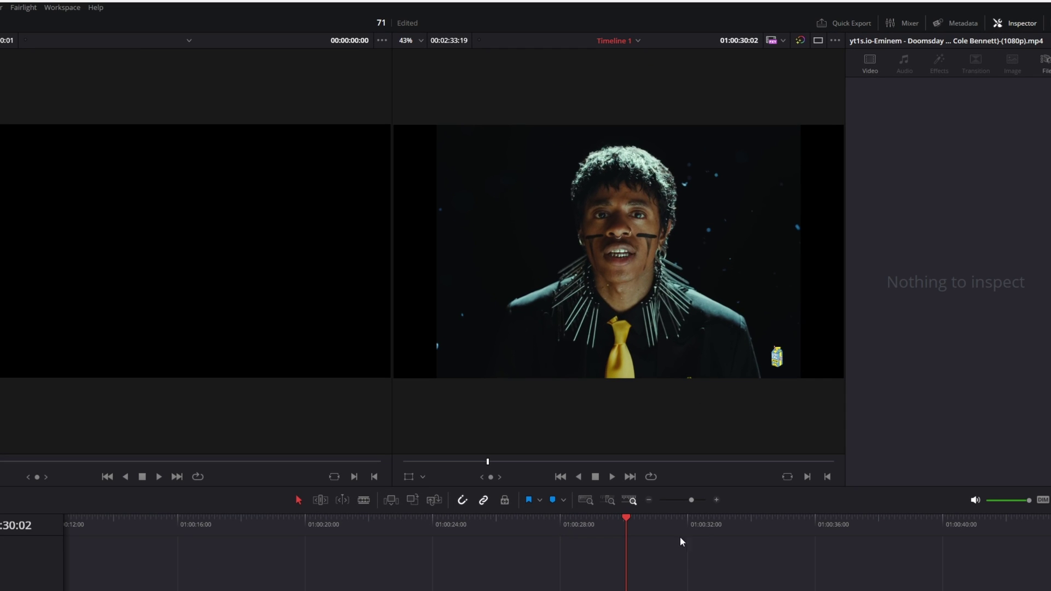
left_click(692, 498)
key("ctrl+b")
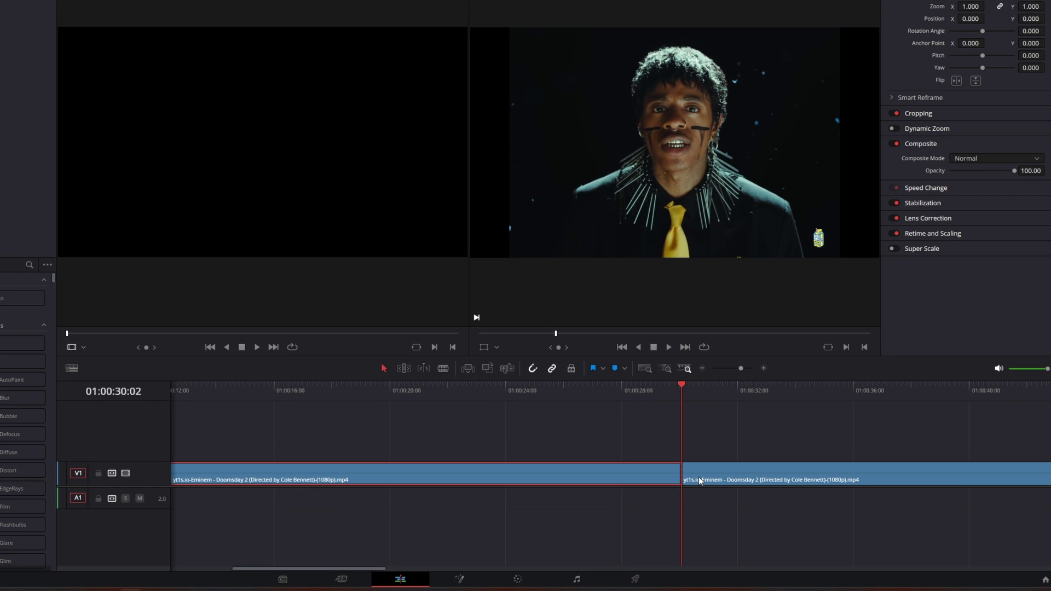
Delete the part of the clip before the cut and duplicate the remaining clip onto track V2.
key("Delete")
left_click(704, 478)
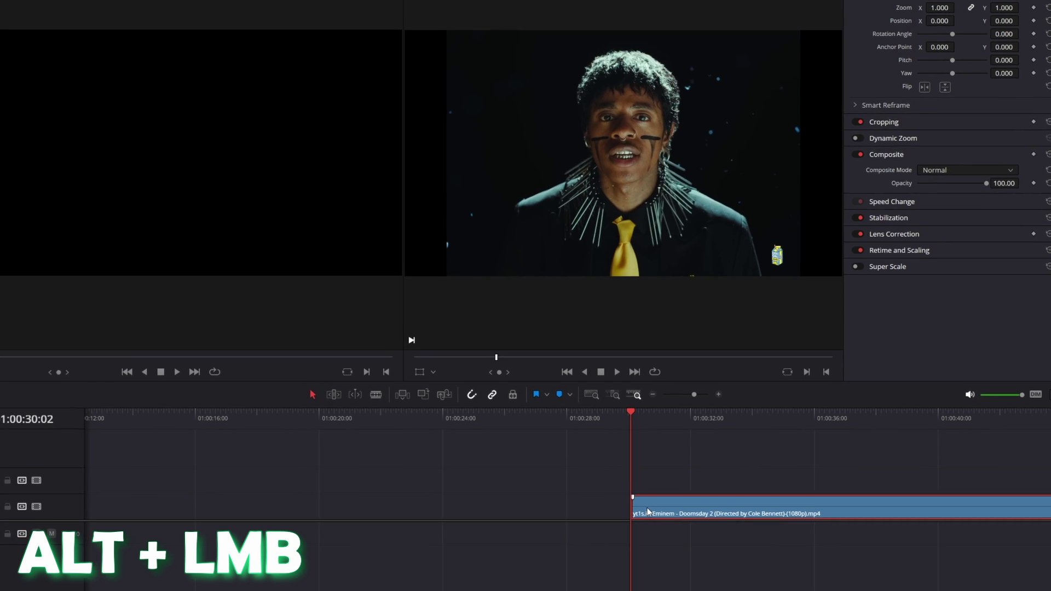
left_click_drag(647, 508, 659, 477)
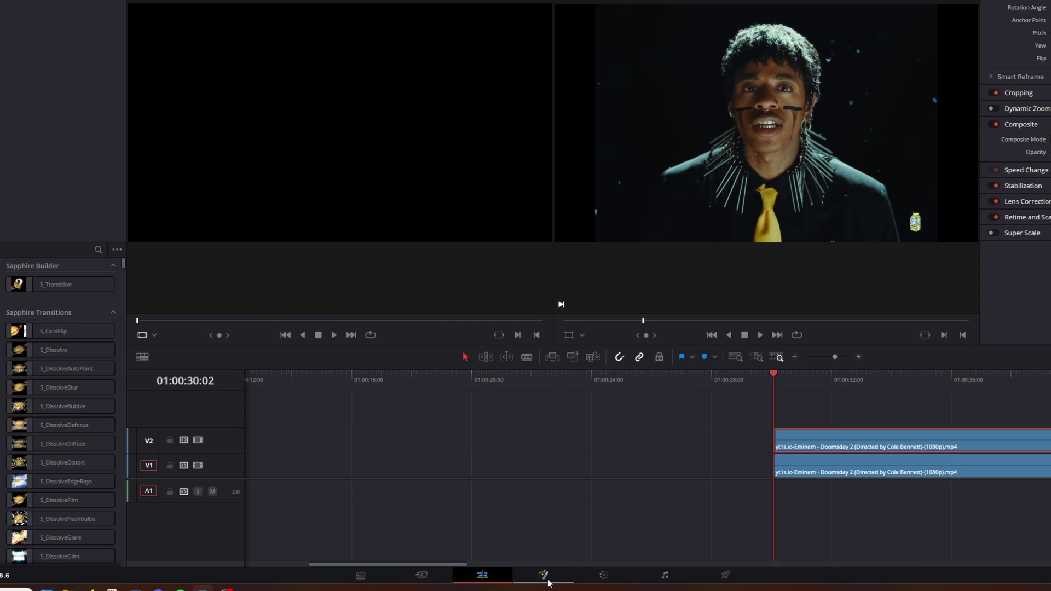
Open the V2 clip on the Fusion page and add an inverted polygon mask to MediaIn1.
left_click(542, 570)
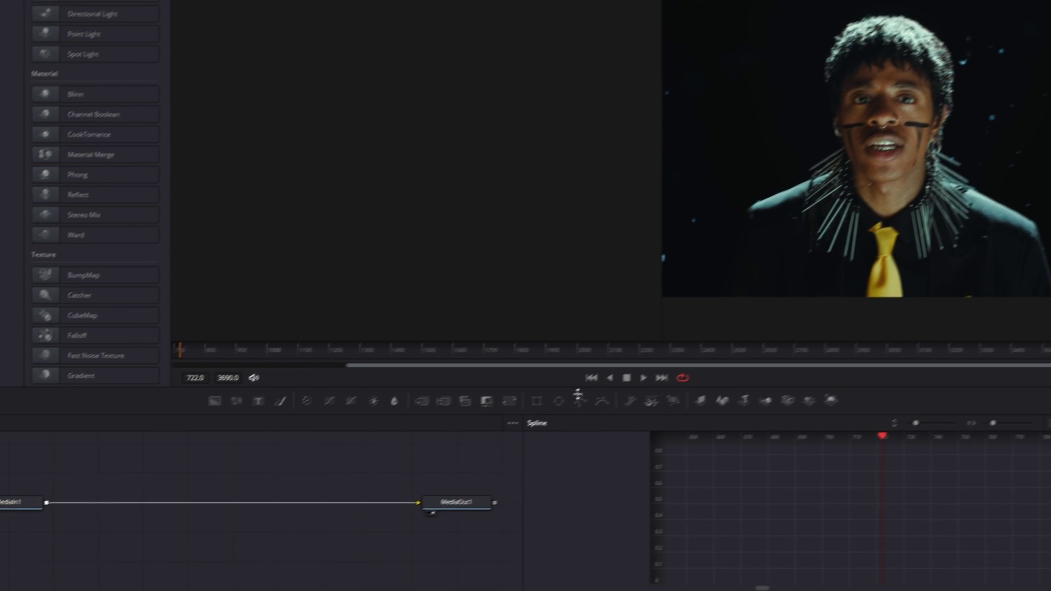
left_click_drag(561, 396, 70, 475)
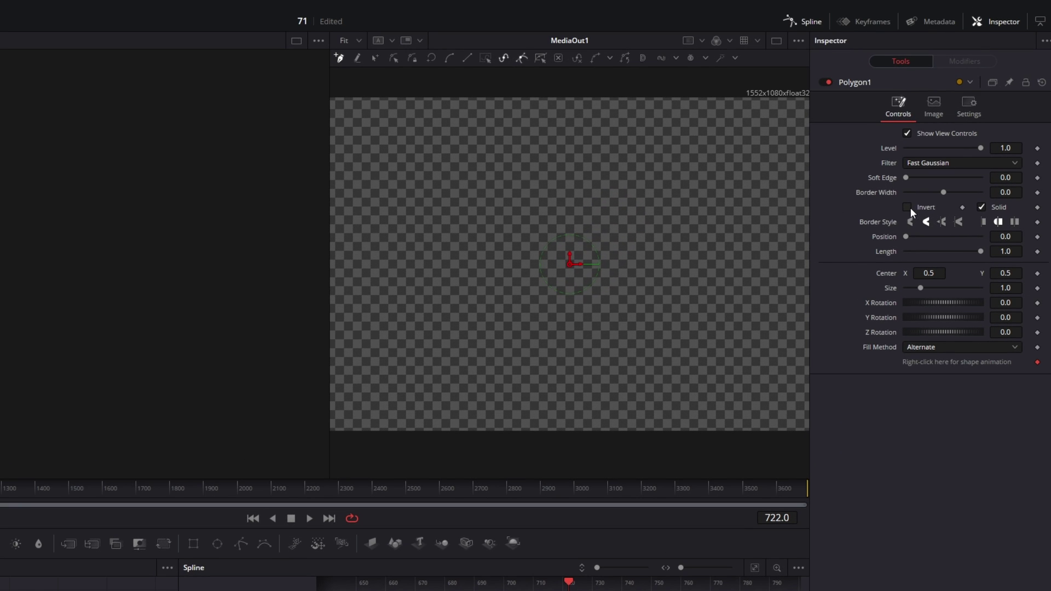
left_click(907, 207)
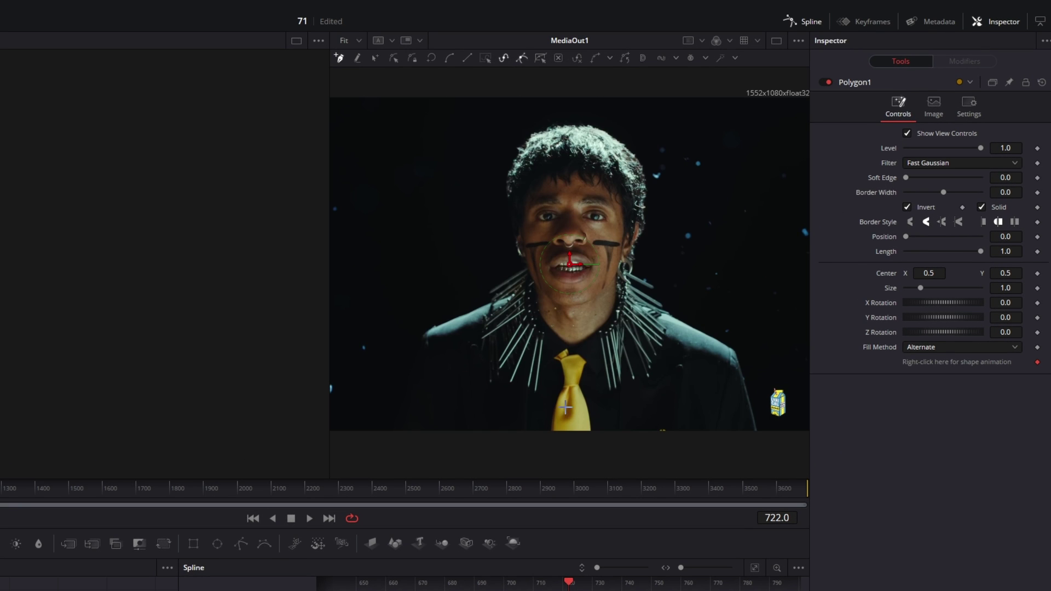
Trace a closed polygon mask around the man's head and body, then turn off its inversion with a Soft Edge of 0.0012.
scroll(428, 431, "up", 3)
left_click(425, 431)
left_click(424, 388)
left_click(426, 327)
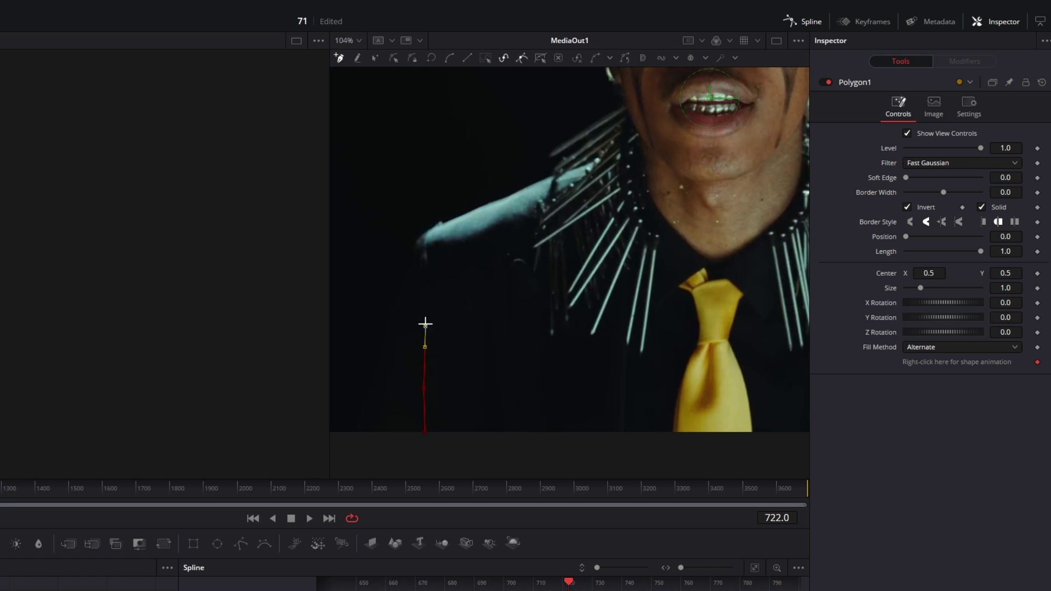
left_click(420, 294)
left_click(413, 252)
left_click(420, 239)
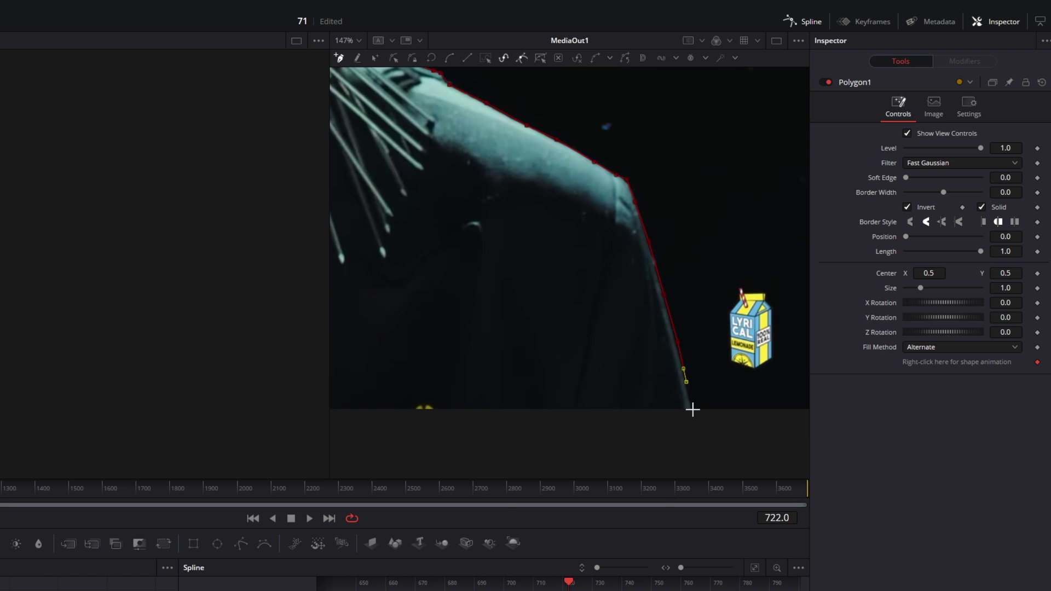
scroll(692, 410, "down", 5)
left_click(401, 406)
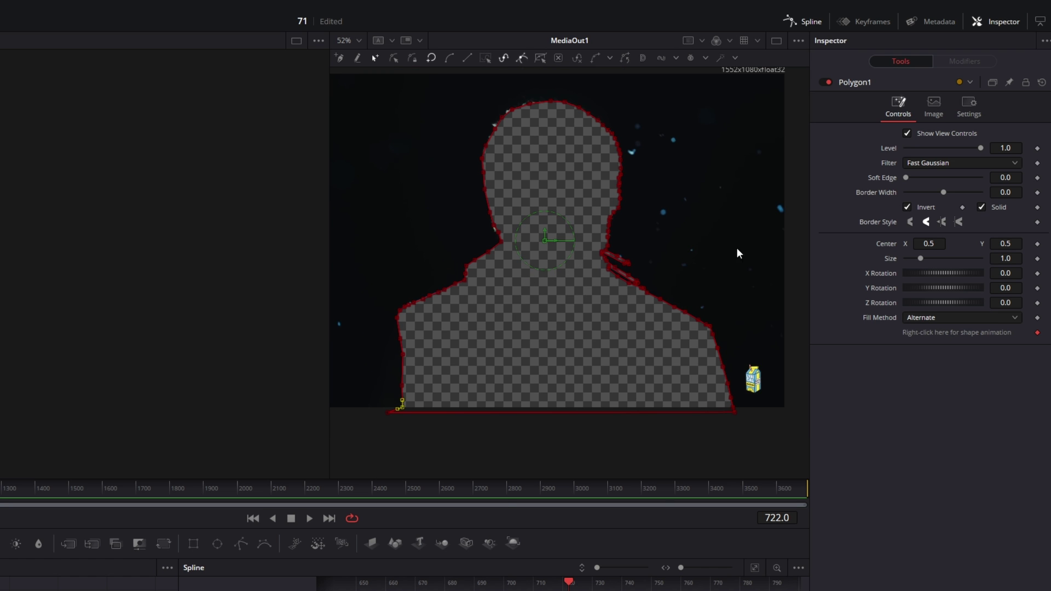
left_click(911, 207)
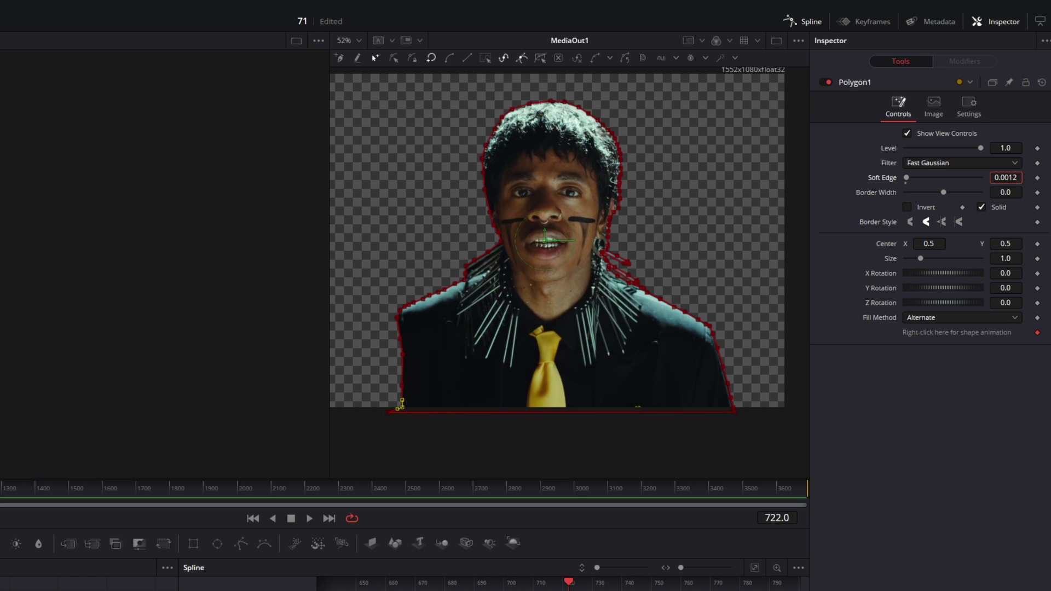
Add a Shadow node after MediaIn1 and raise its Softness to 0.05.
left_click(38, 408)
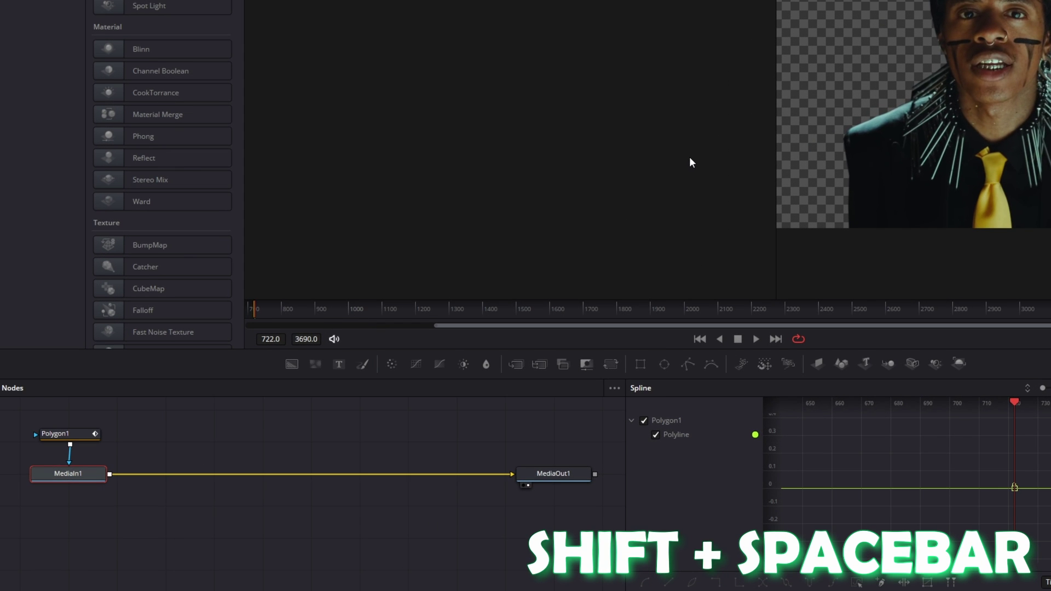
key("shift+space")
type("shadow")
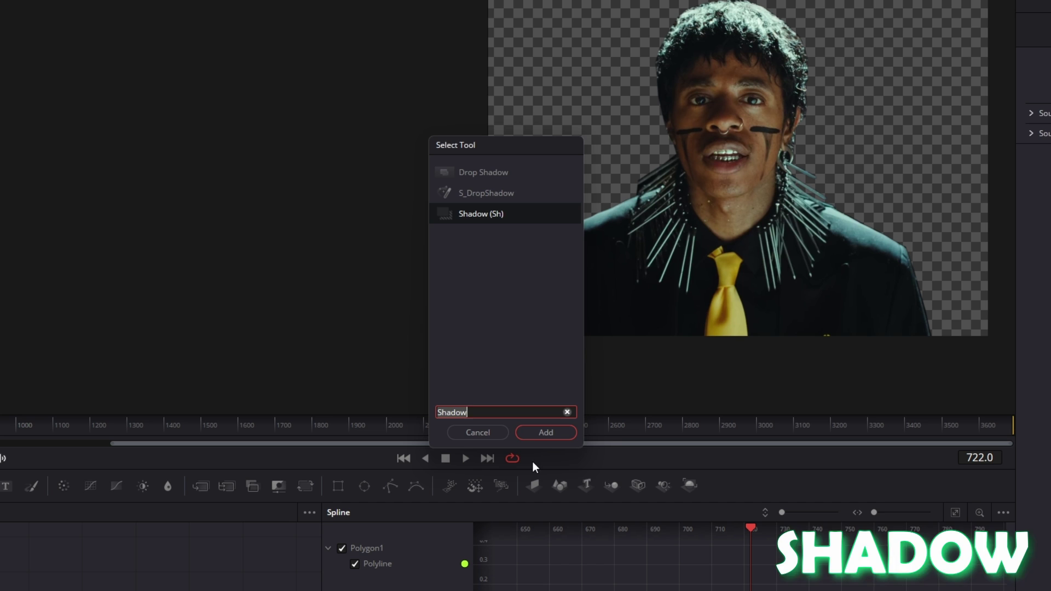
left_click(544, 432)
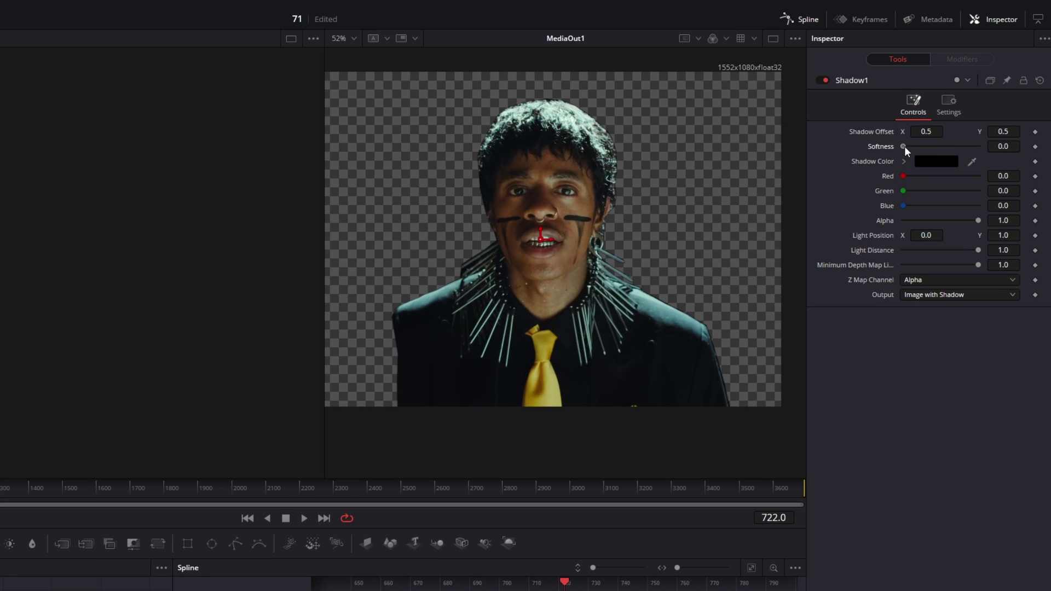
left_click_drag(904, 146, 970, 147)
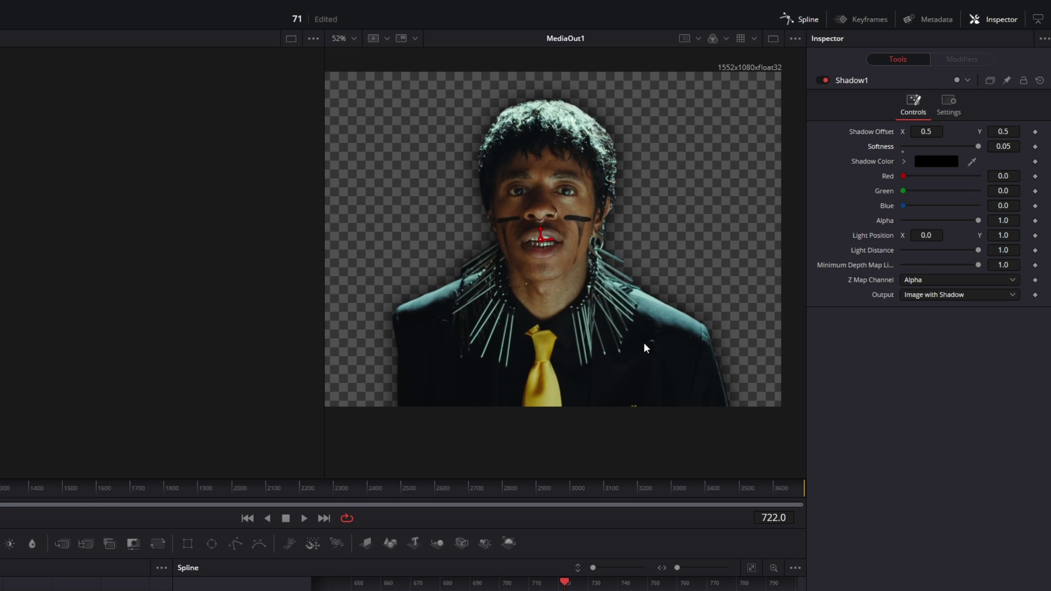
Set the color of the man's shadow to near-white #fdfdfd.
left_click(929, 163)
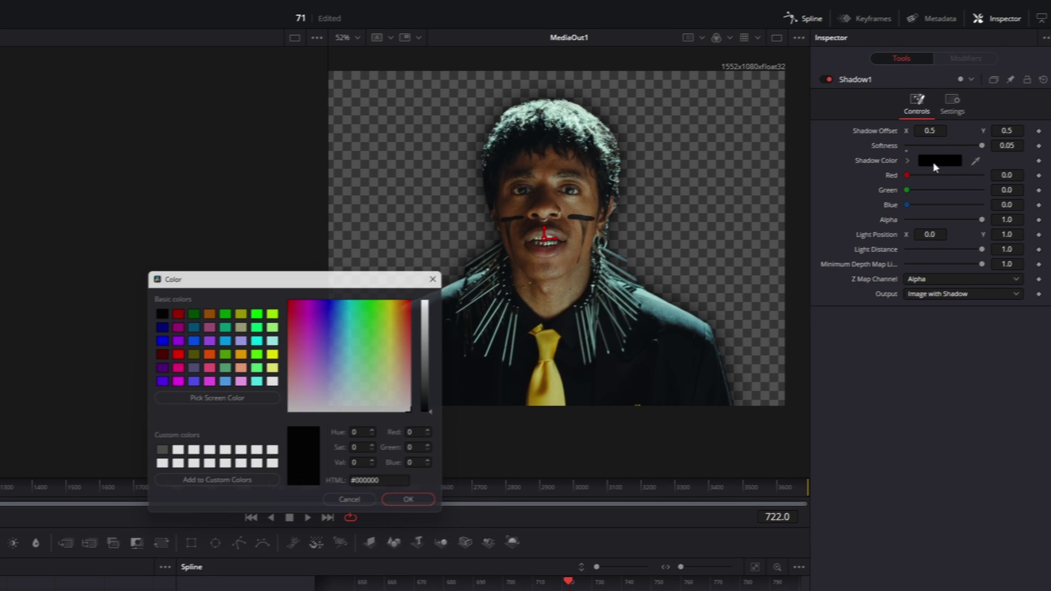
left_click_drag(359, 311, 283, 421)
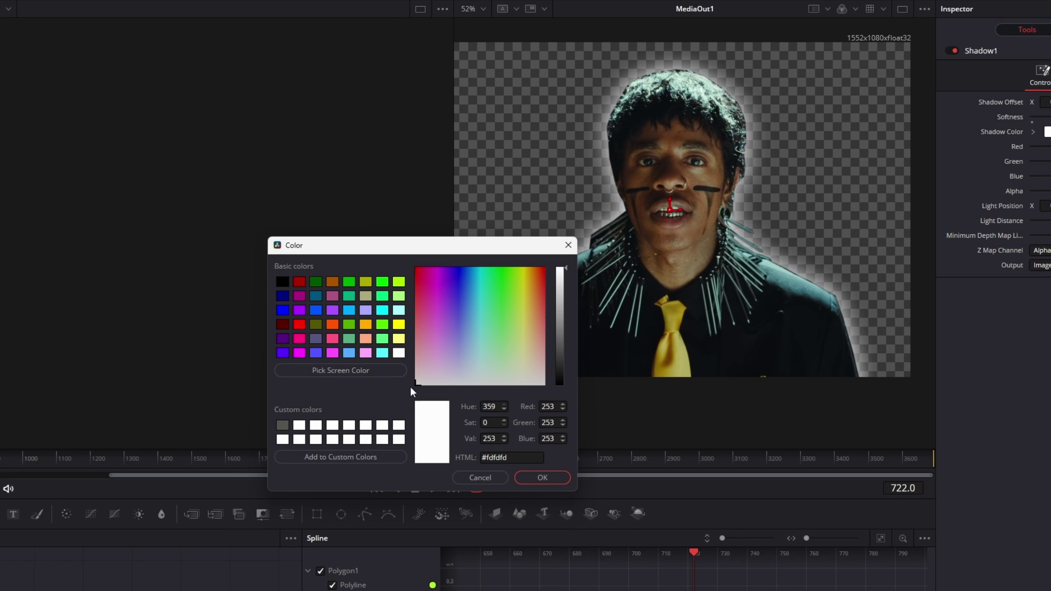
left_click(541, 477)
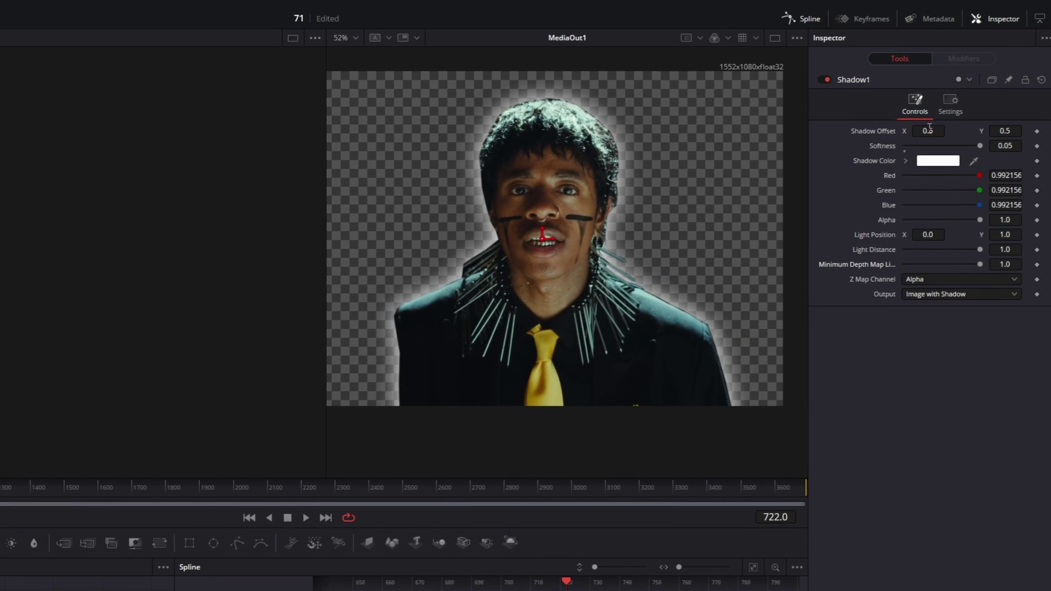
Try out a horizontal shadow offset and delete the Shadow1 node.
left_click_drag(1046, 102, 1024, 102)
left_click_drag(924, 132, 943, 131)
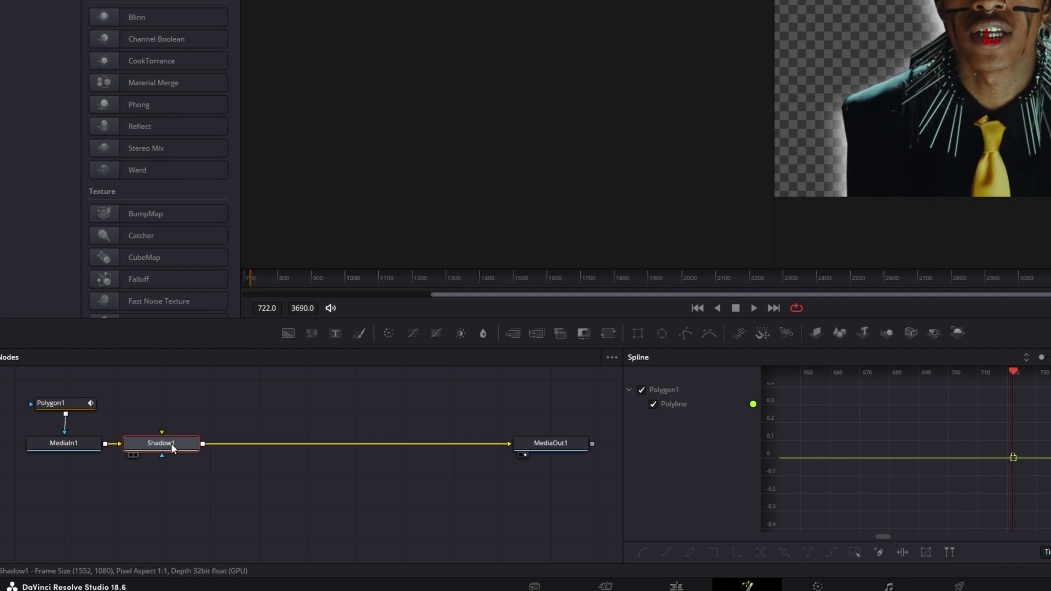
key("Delete")
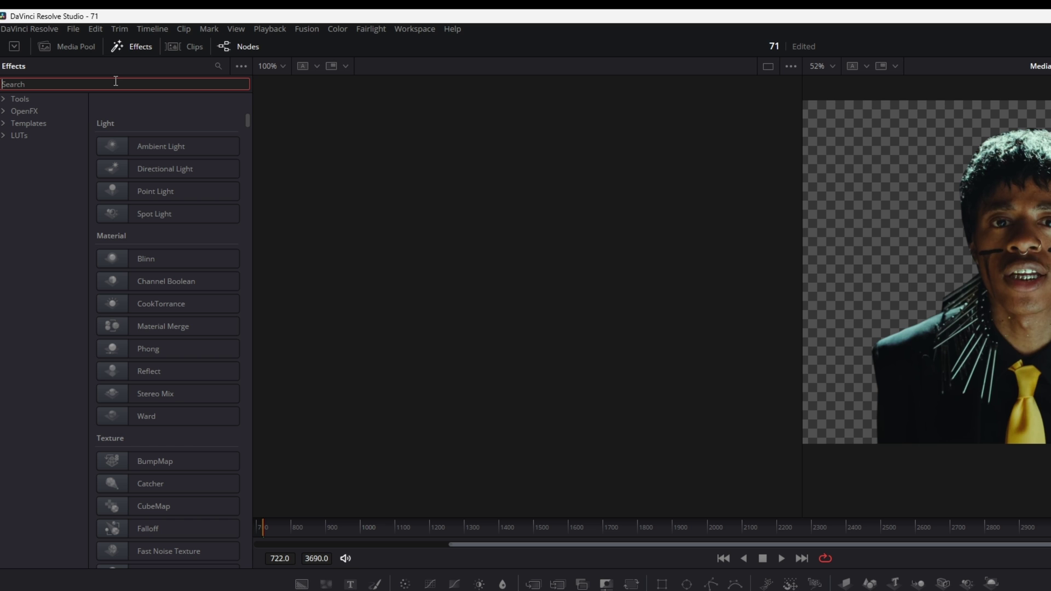
Find the Paper Edge effect and insert it between MediaIn1 and MediaOut1.
type("paper")
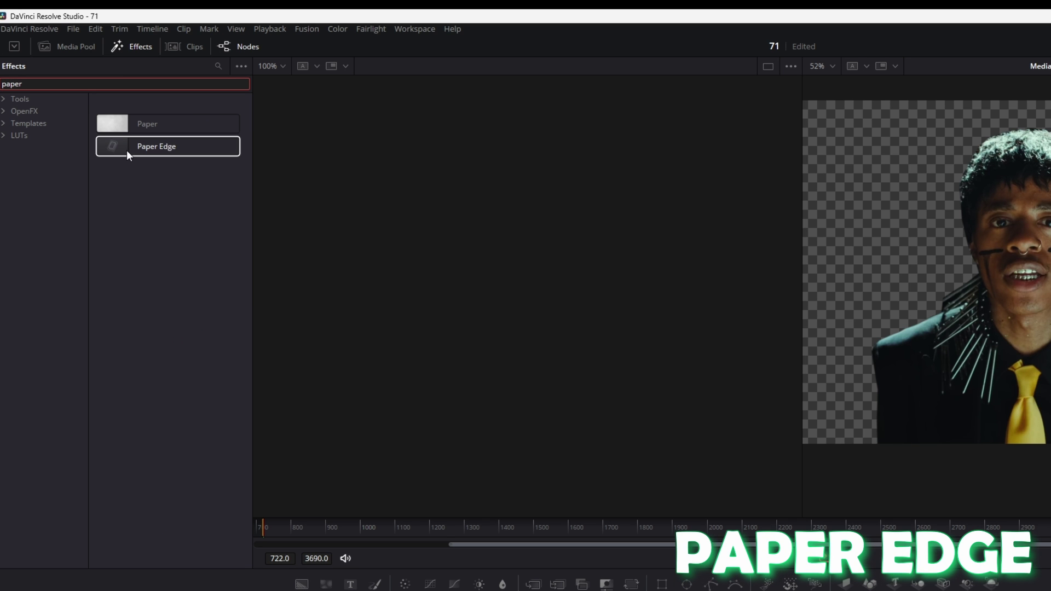
left_click_drag(127, 150, 264, 449)
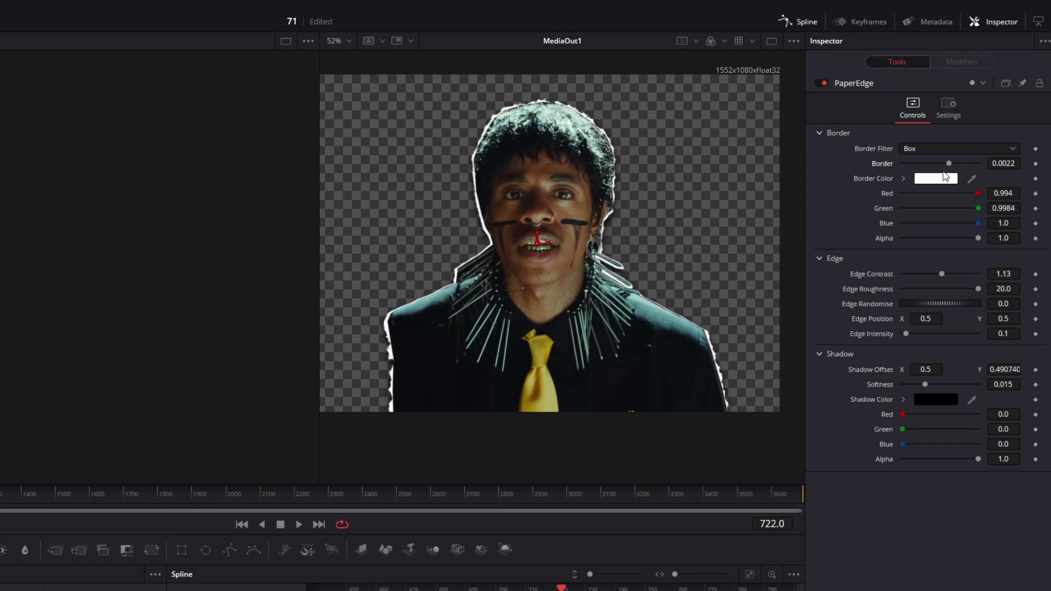
Set the PaperEdge border to 0.0083 and both its Edge Contrast and Edge Intensity to 0.0.
left_click_drag(949, 163, 971, 164)
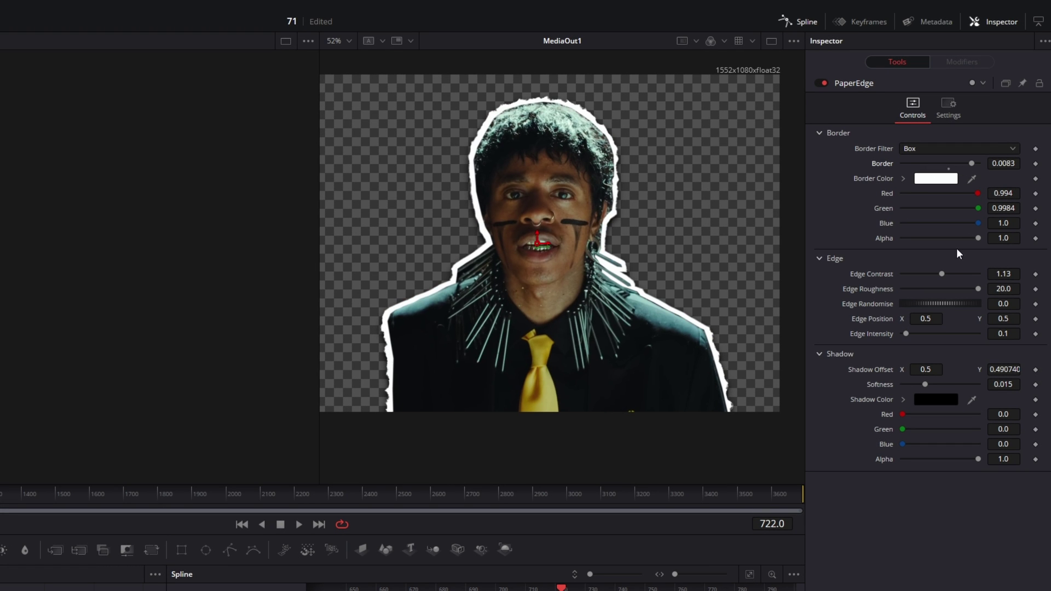
left_click_drag(943, 273, 900, 274)
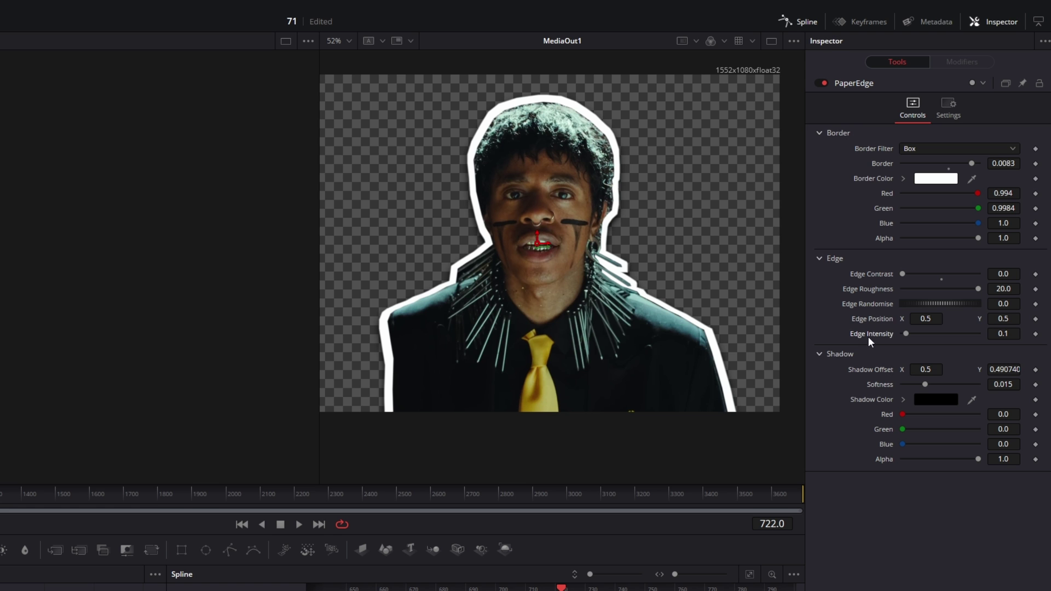
left_click_drag(907, 334, 864, 333)
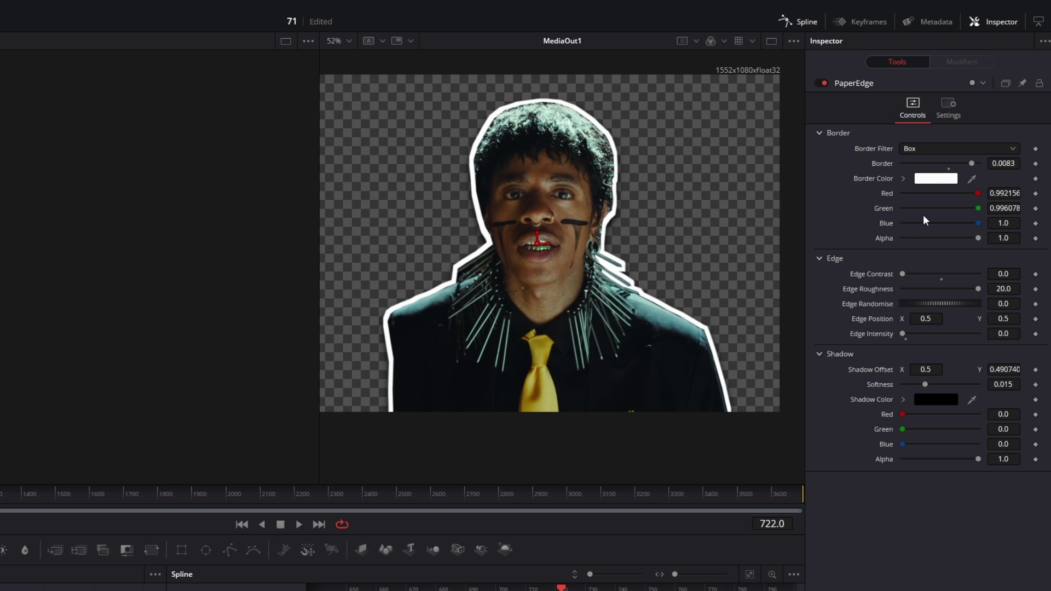
Change the PaperEdge border color to pale green #cfffc7.
left_click(933, 179)
left_click(391, 315)
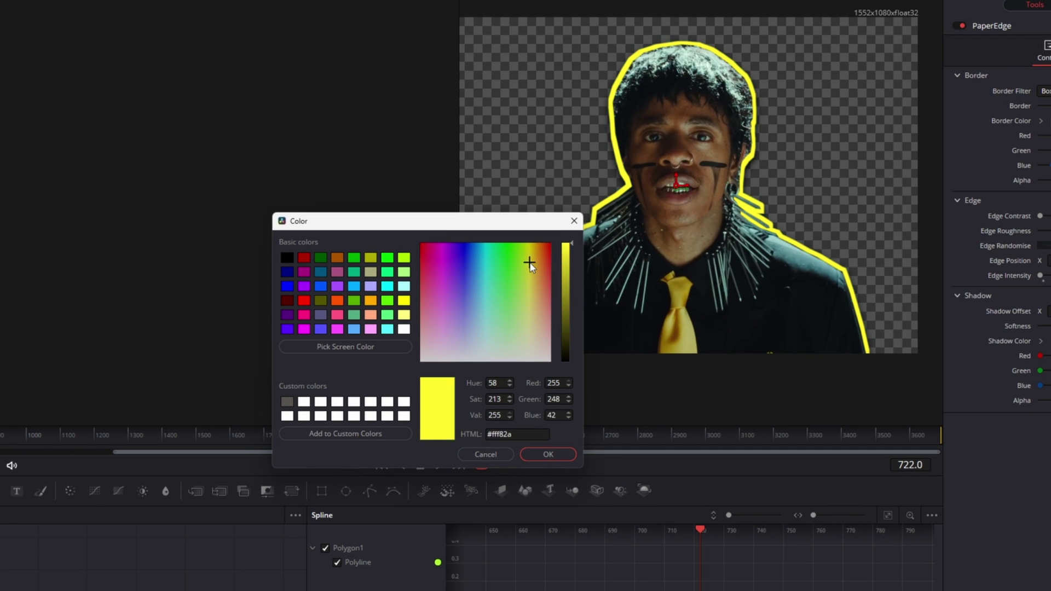
left_click(509, 334)
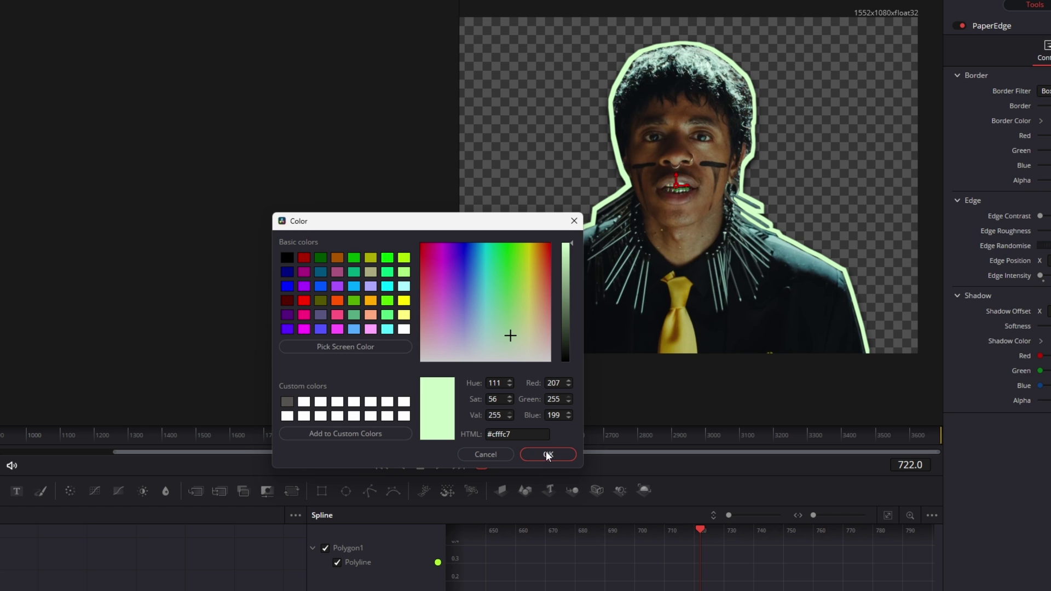
left_click(546, 453)
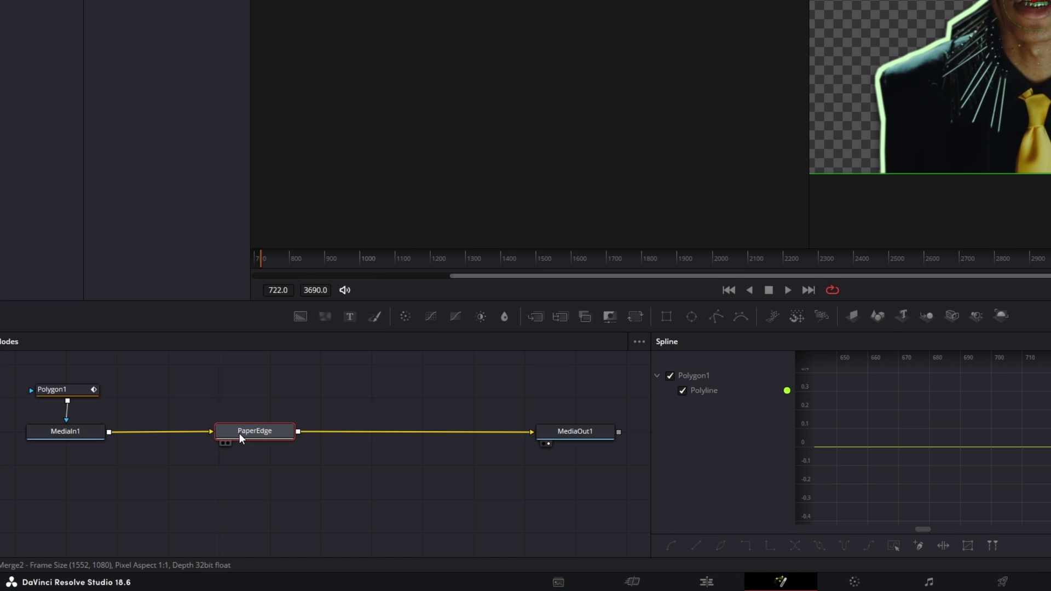
Add a Color Corrector node between PaperEdge and MediaOut1.
key("shift+space")
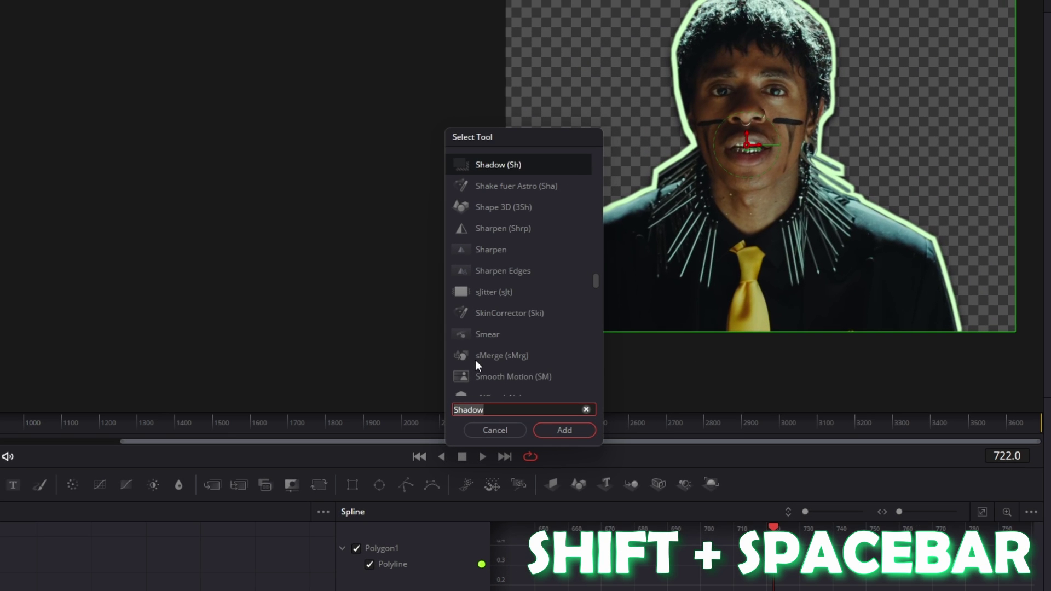
type("col")
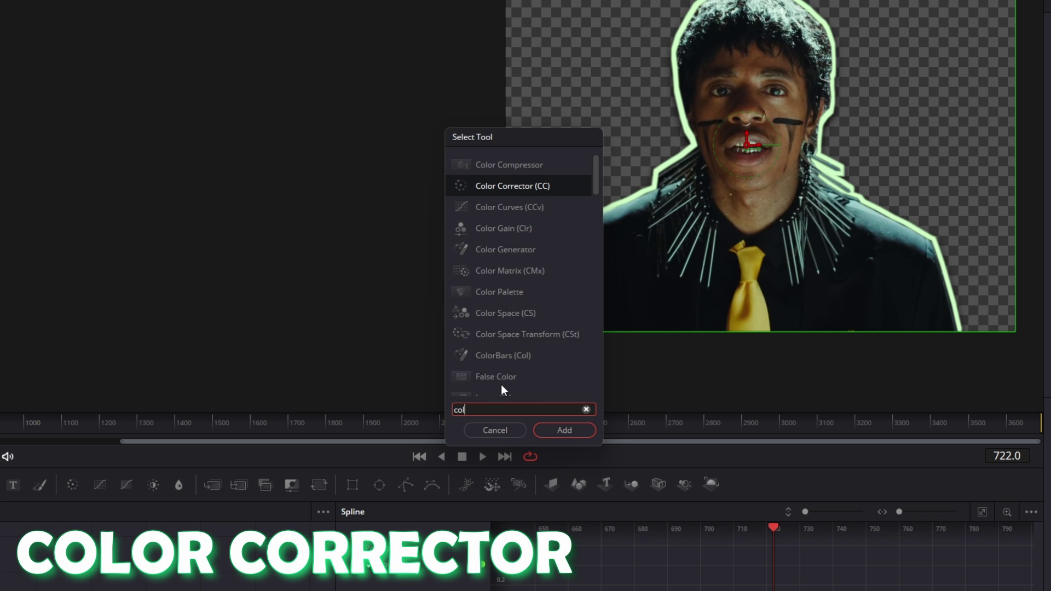
type("or correc")
left_click(516, 163)
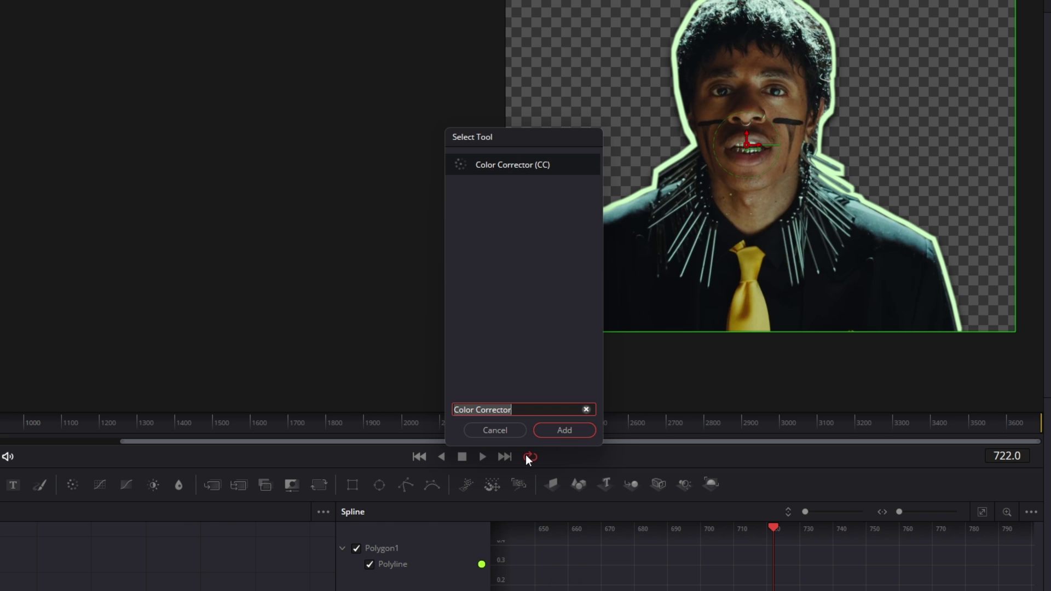
left_click(547, 431)
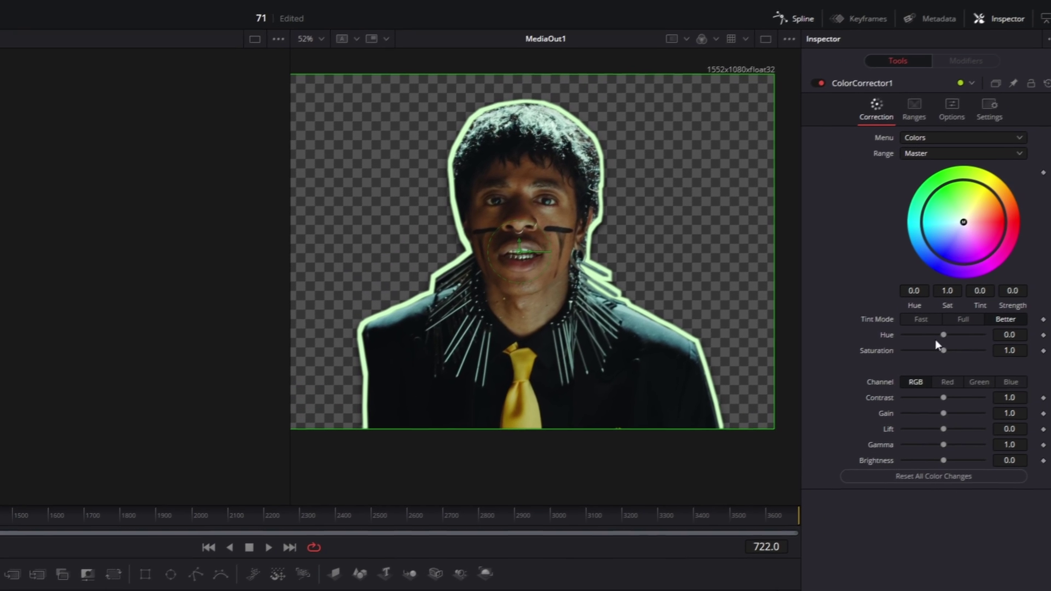
Set the ColorCorrector1 saturation to 1.3 and gain to 1.32, adjust its master tint, and return to the Edit page.
left_click_drag(936, 353, 953, 353)
left_click_drag(936, 416, 939, 416)
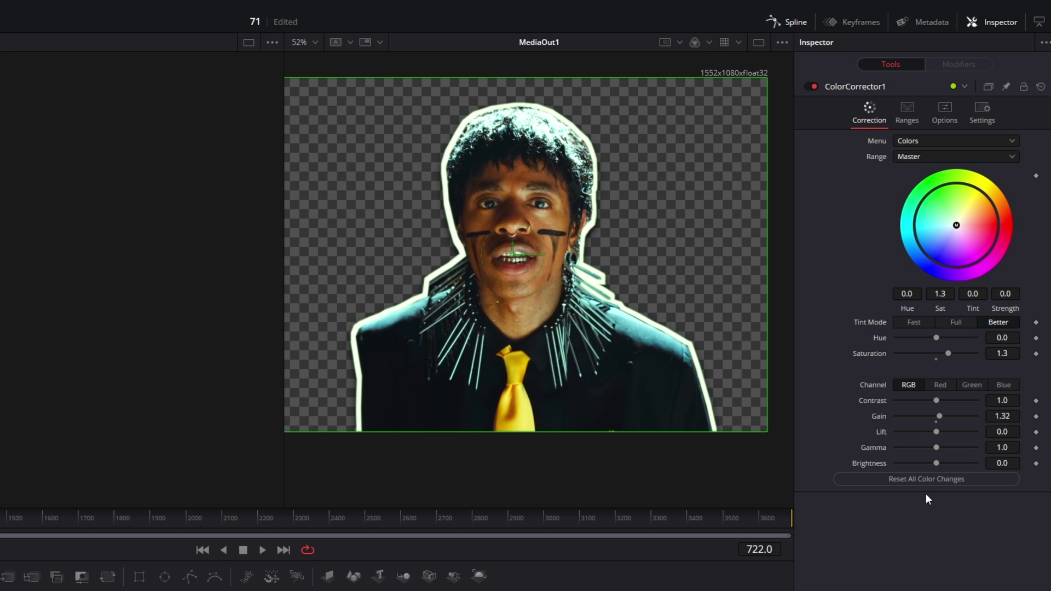
mouse_move(955, 229)
left_mouse_down()
mouse_move(976, 235)
mouse_move(967, 222)
left_mouse_up()
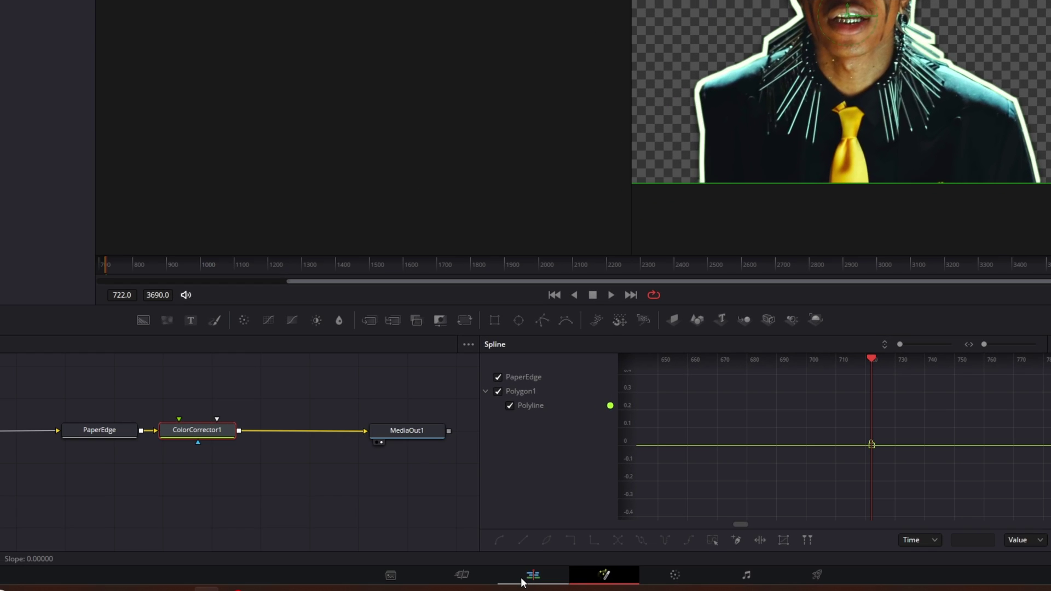
left_click(522, 579)
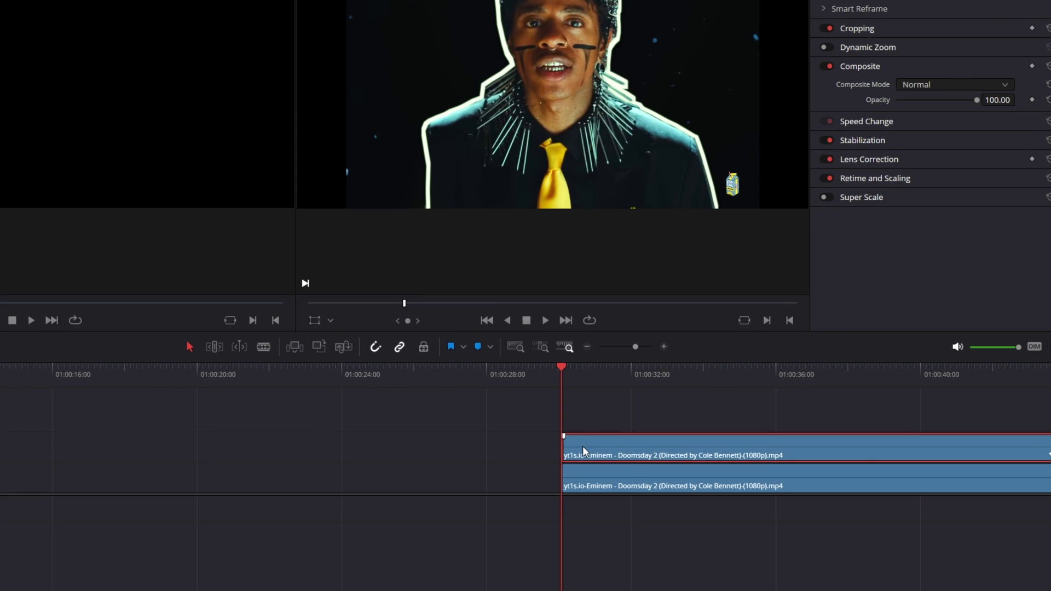
Move the cutout clip aside, apply Gaussian Blur to the original clip on V1, and realign the cutout with the clip's start.
left_click_drag(895, 415, 977, 415)
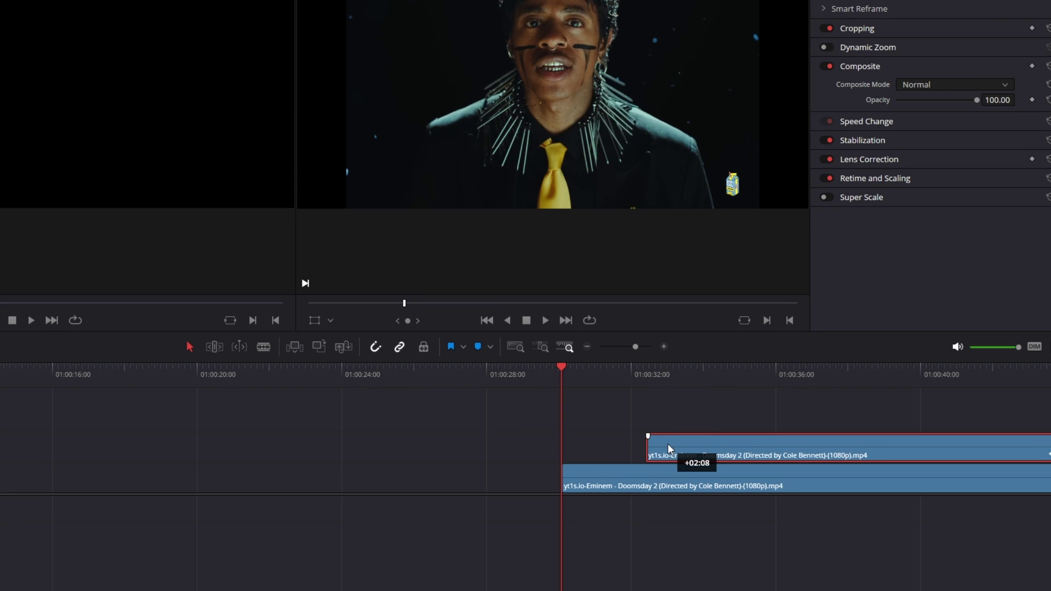
left_click_drag(668, 446, 667, 447)
left_click(624, 482)
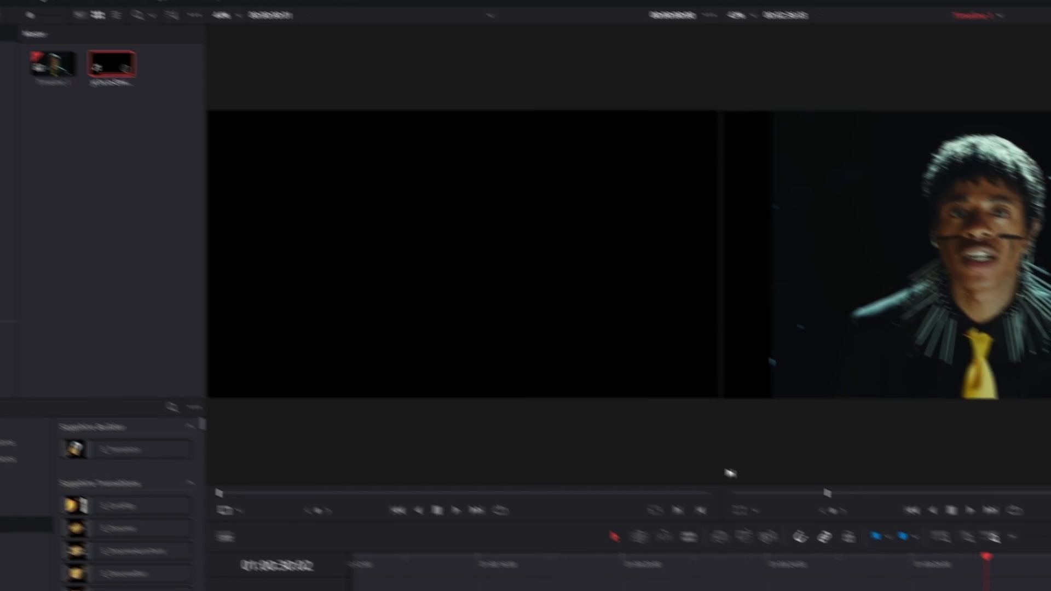
left_click(172, 407)
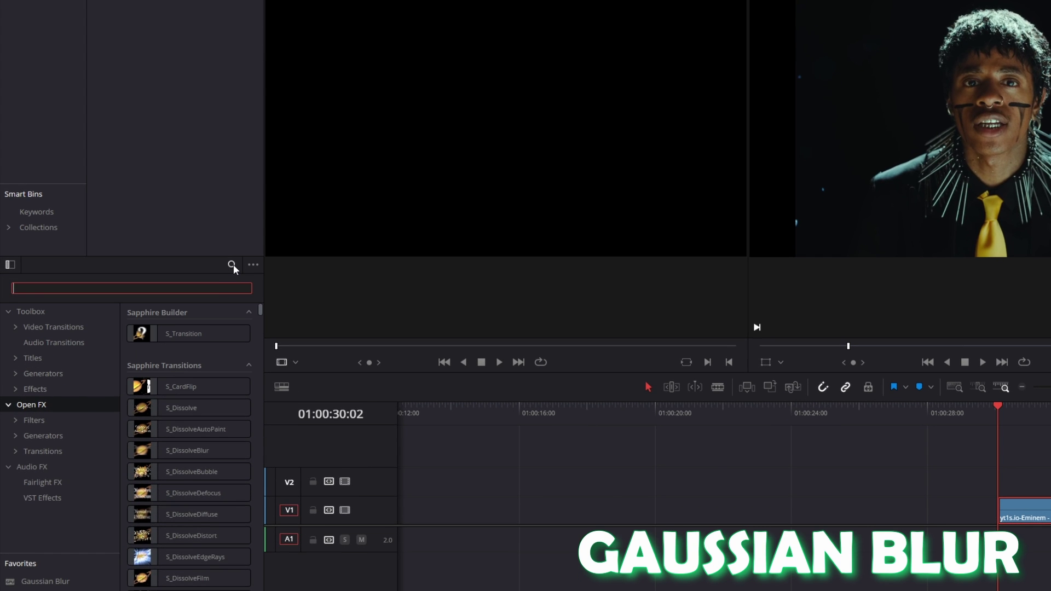
type("gauss")
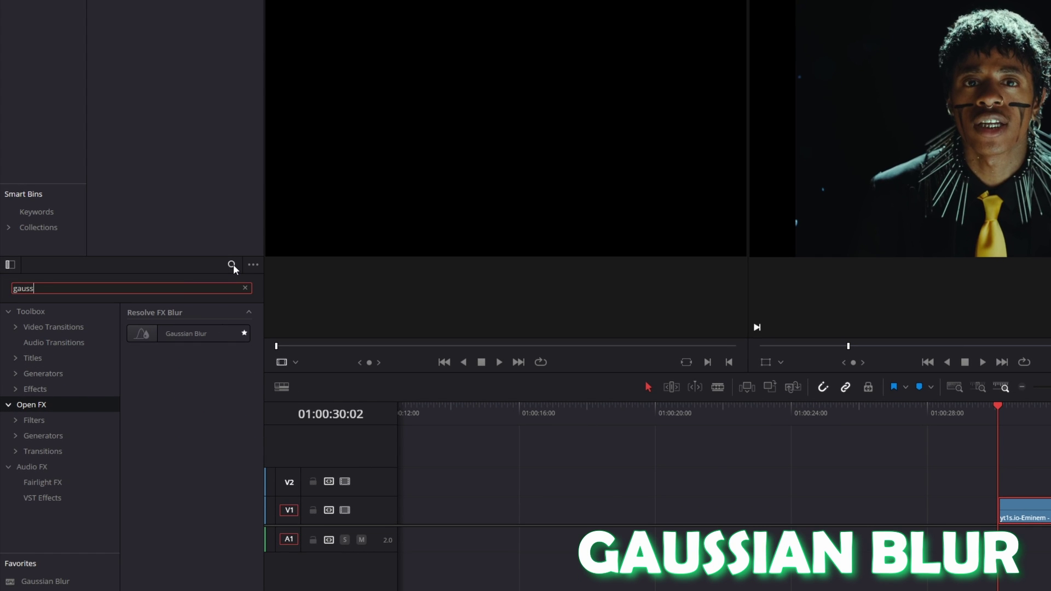
left_click_drag(153, 330, 322, 354)
left_click_drag(251, 353, 948, 503)
left_click_drag(712, 471, 631, 475)
Select both stacked video clips and adjust their shared zoom and position to enlarge and reframe the man.
left_click_drag(556, 452, 688, 509)
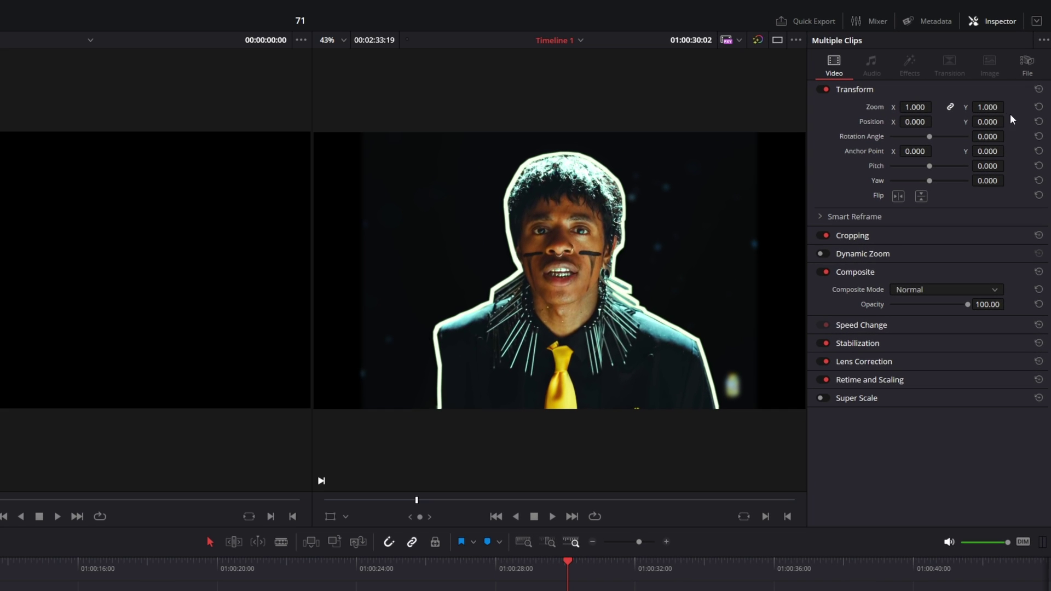
left_click_drag(985, 110, 927, 121)
left_click_drag(914, 107, 922, 121)
left_click_drag(915, 107, 917, 107)
left_click_drag(989, 121, 977, 121)
left_click_drag(914, 122, 749, 121)
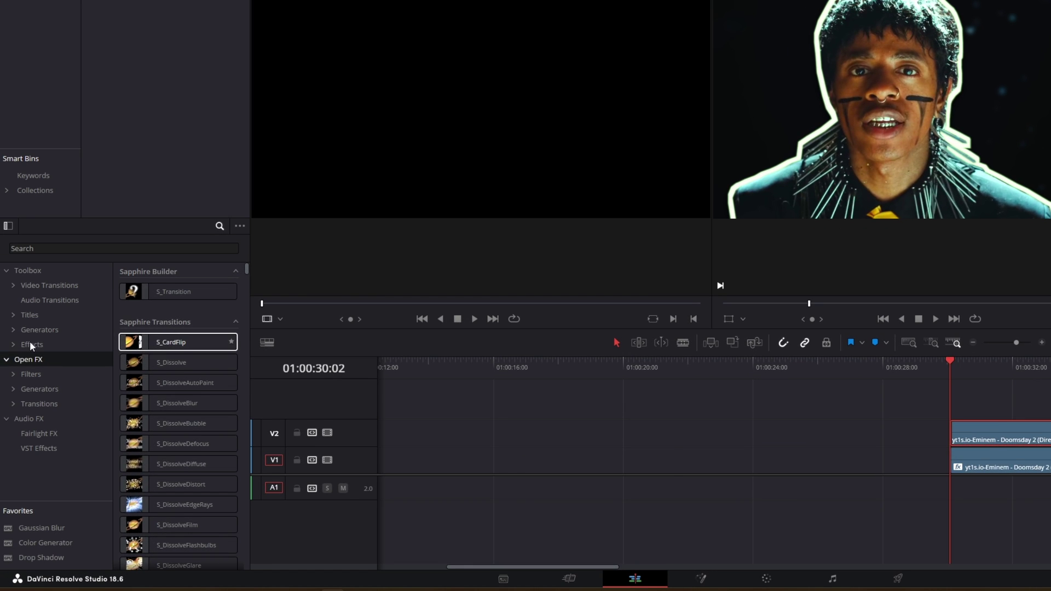
Add a Fusion Composition on the track above both clips at the playhead and open it in the Fusion page.
left_click(30, 343)
left_click_drag(141, 314, 997, 406)
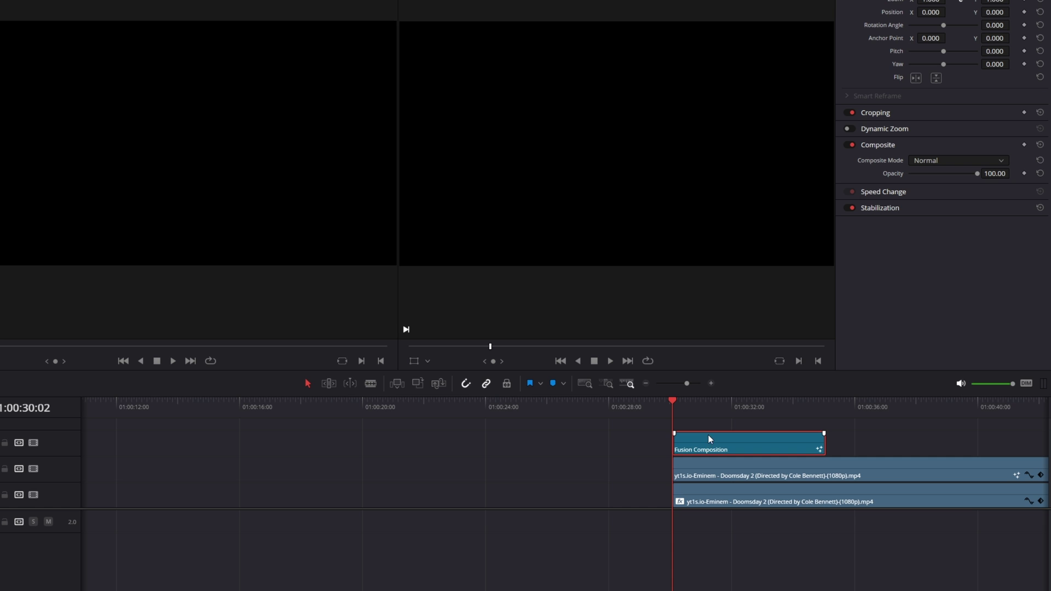
left_click(505, 578)
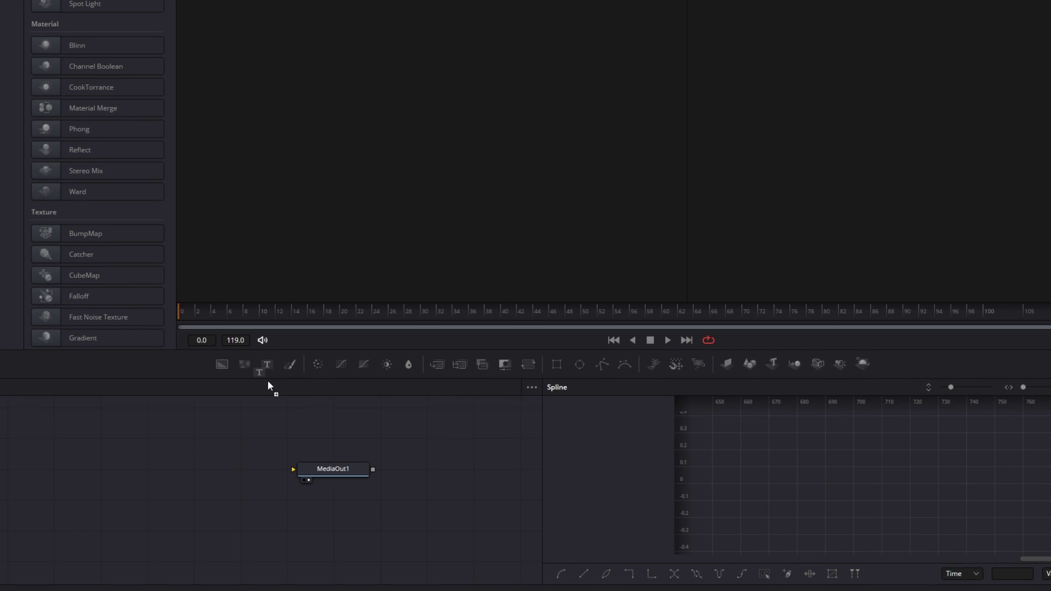
Add a Text node connected to MediaOut1 and enter THUMB and NAILS on two lines.
left_click_drag(267, 385, 120, 473)
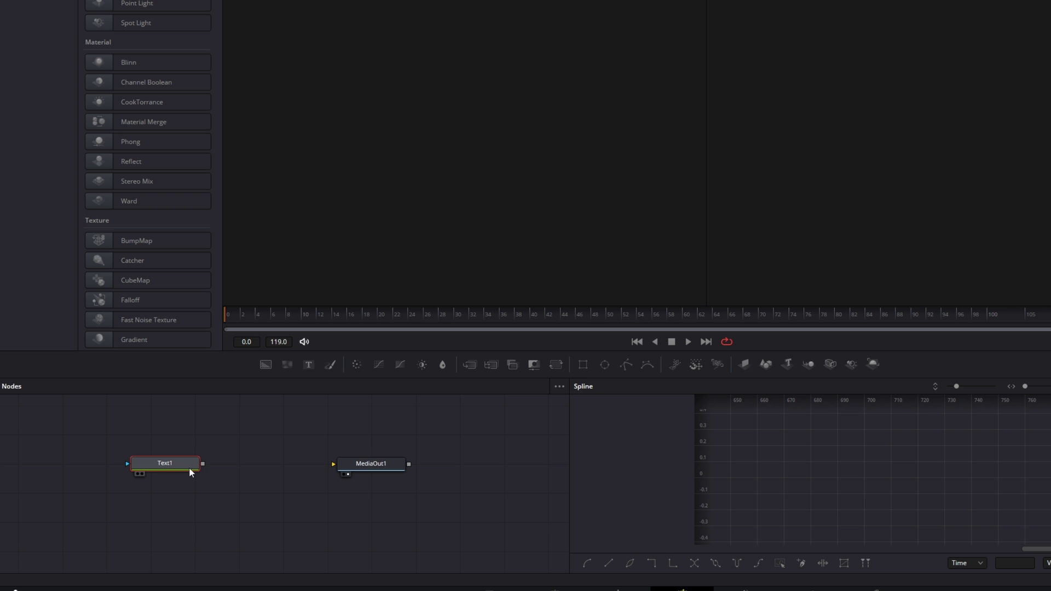
left_click_drag(203, 464, 353, 464)
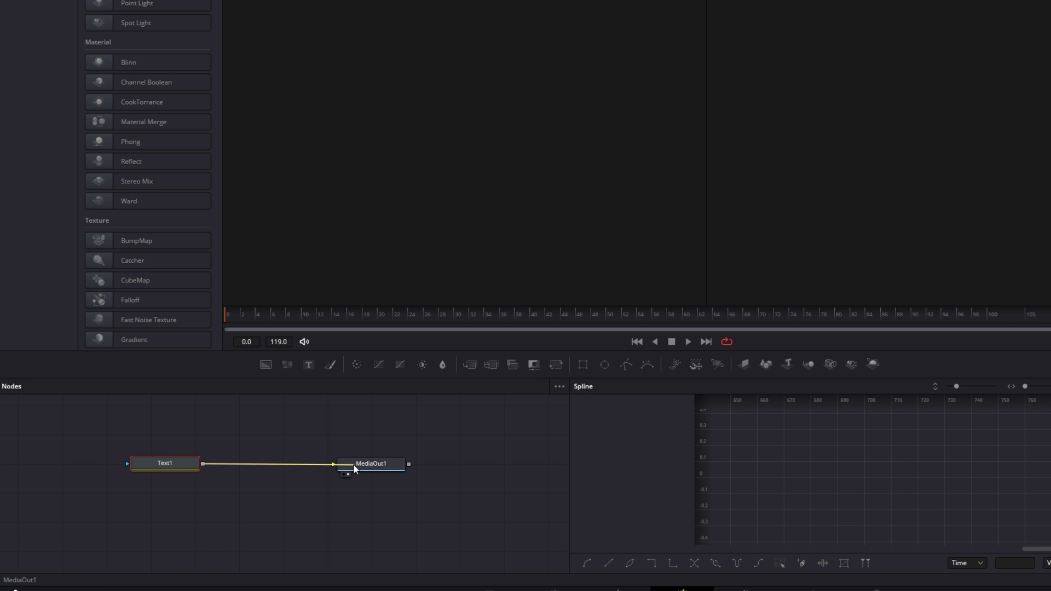
left_click(167, 463)
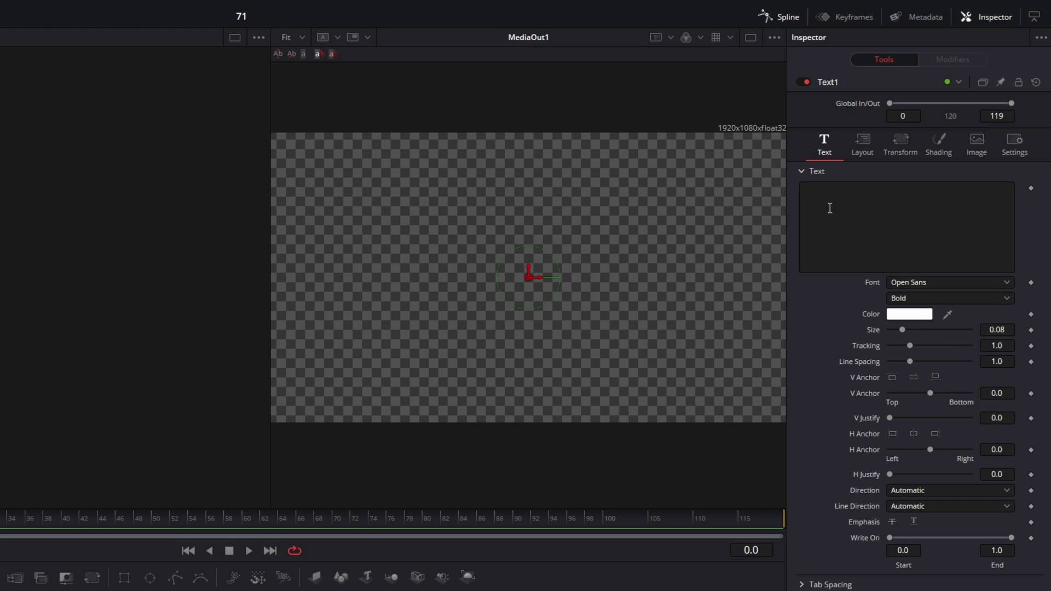
left_click(830, 208)
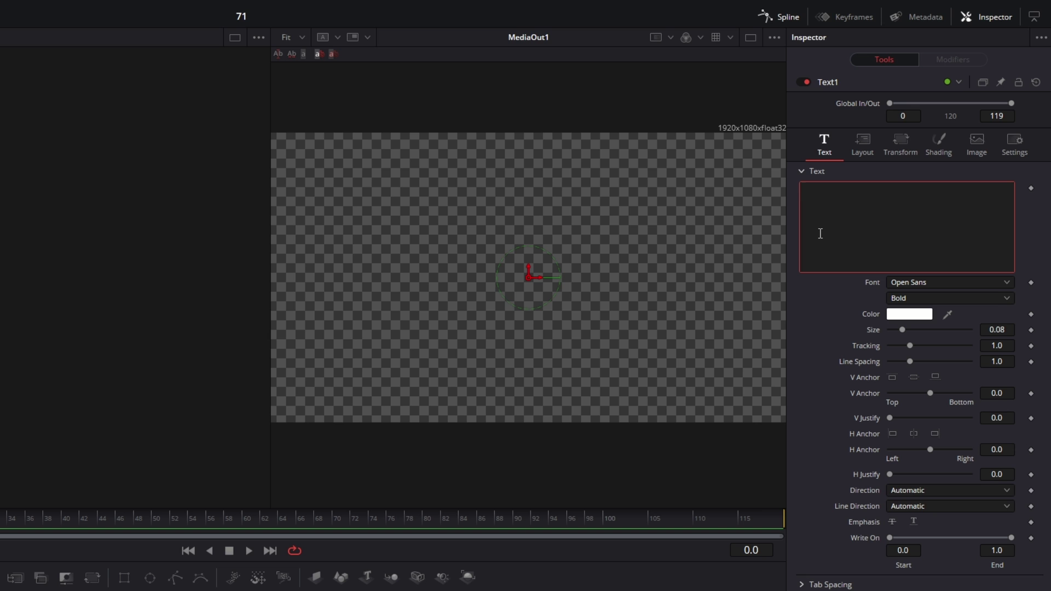
type("THUMB")
key("Return")
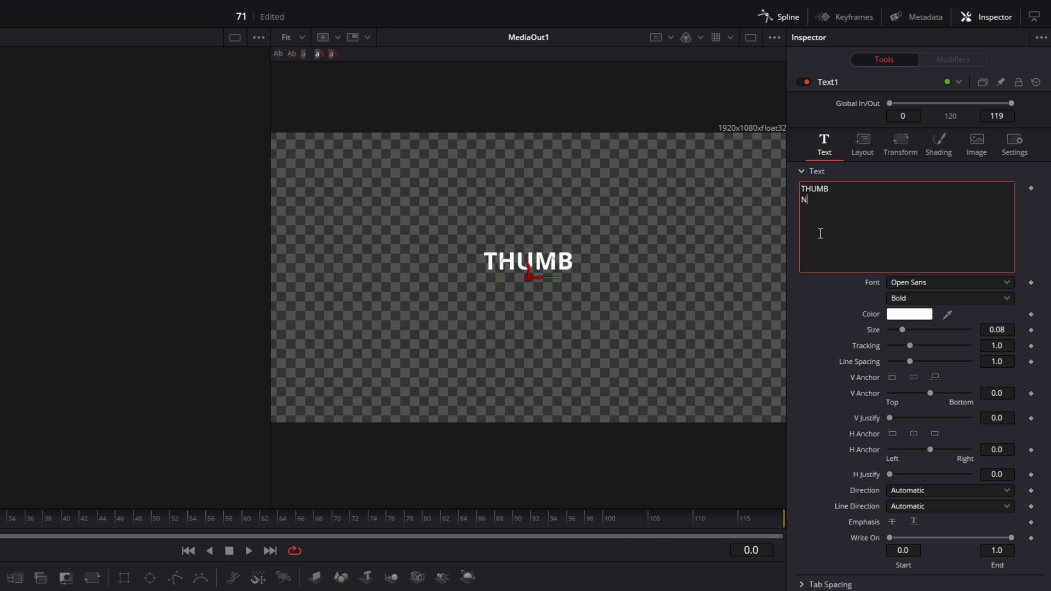
type("NAILS")
Format the text with the Squirk font, size 0.3945, tracking 1.019, line spacing 0.829, and center at X 0.505, Y 0.524.
left_click(903, 282)
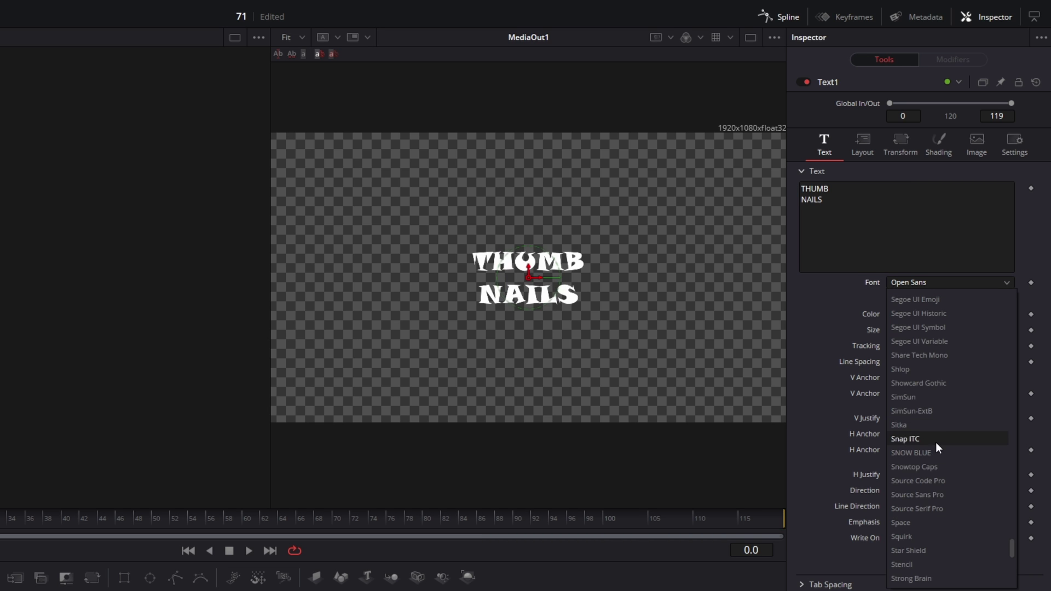
scroll(936, 437, "down", 3)
left_click(937, 436)
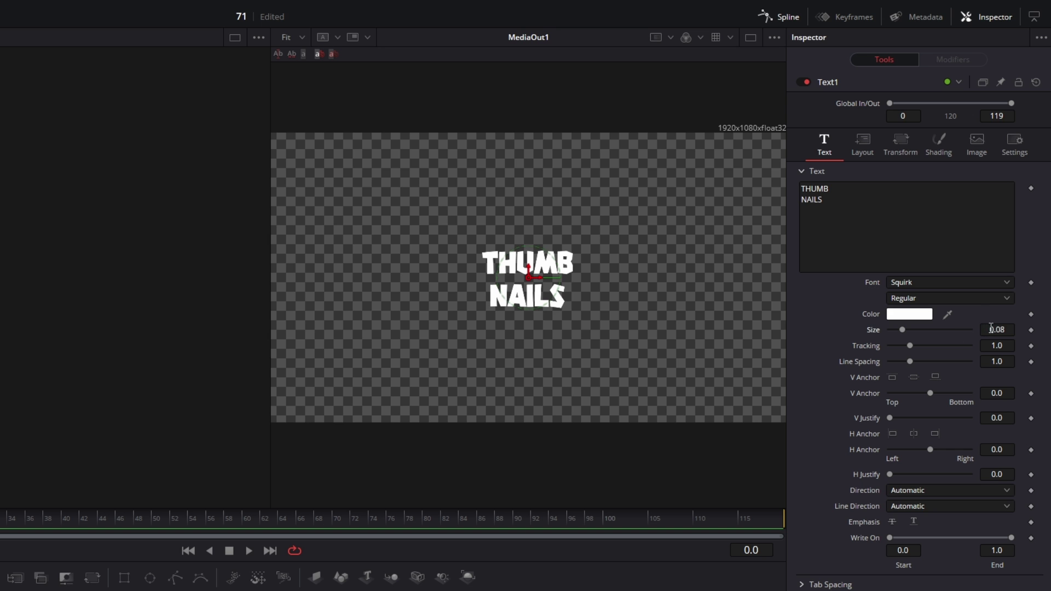
left_click_drag(990, 328, 940, 363)
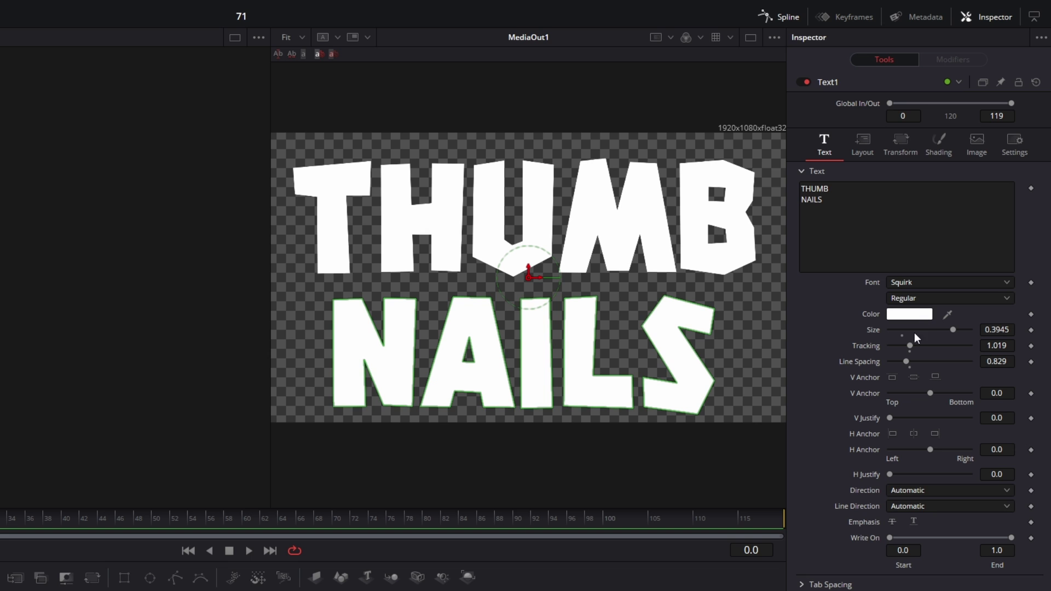
left_click(858, 158)
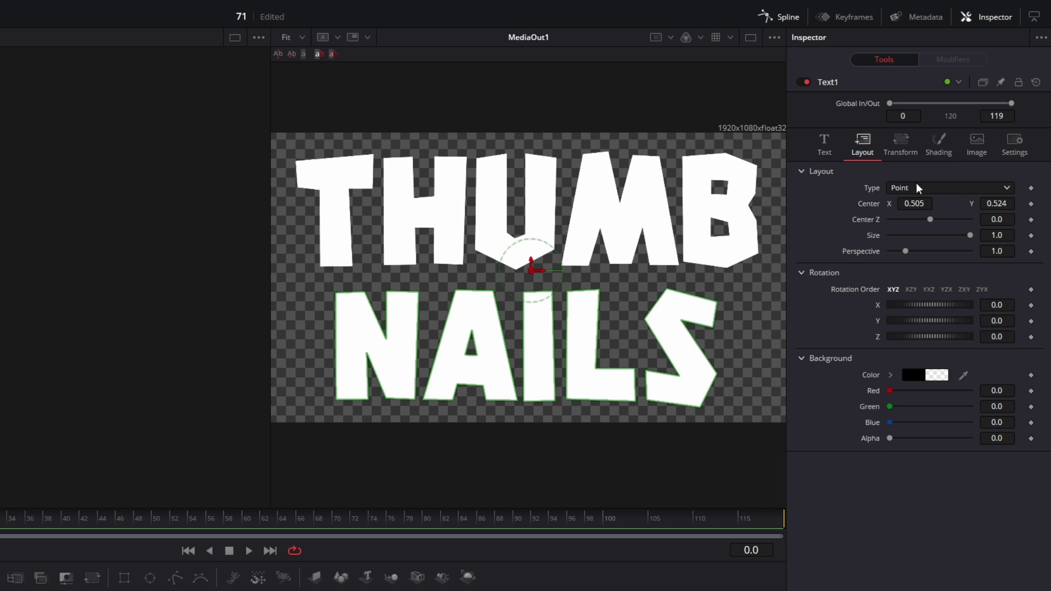
Color the text's first shading element yellow #ffef15, trying the outline appearance before restoring the solid fill.
left_click(937, 152)
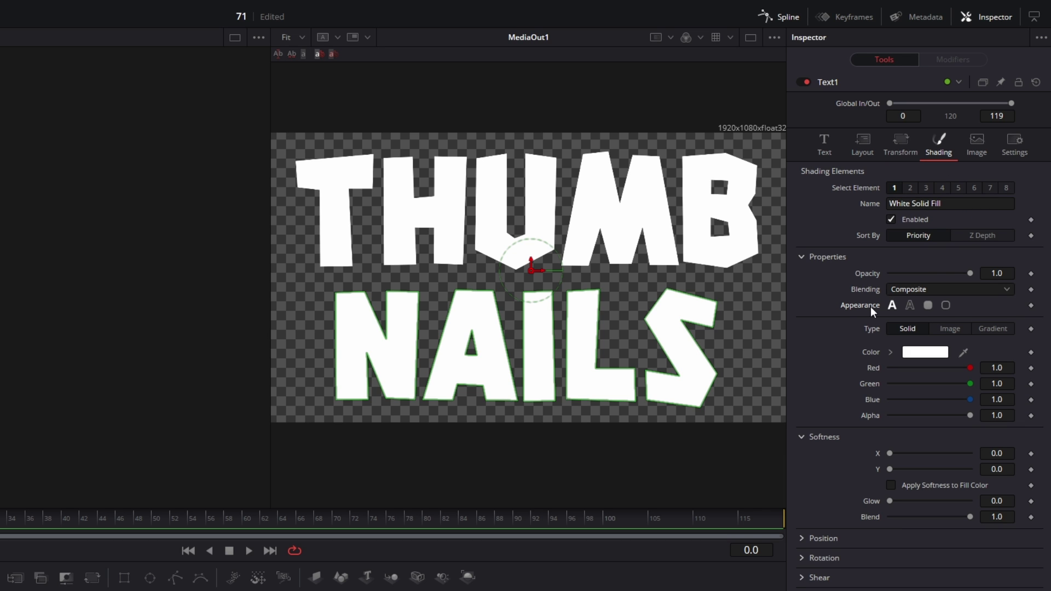
left_click(909, 305)
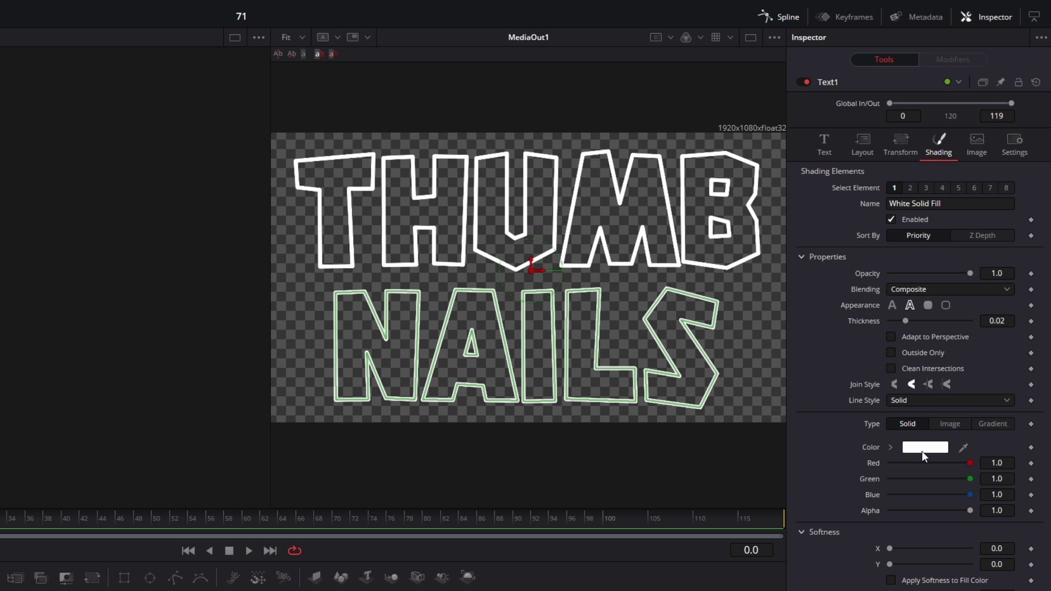
left_click(921, 450)
left_click(350, 329)
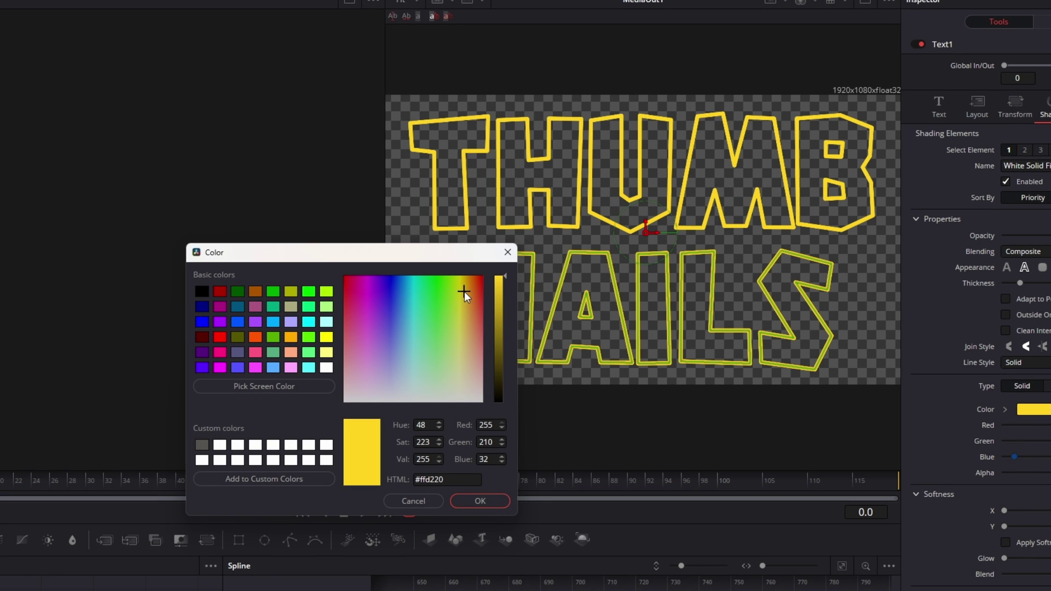
left_click_drag(464, 291, 460, 286)
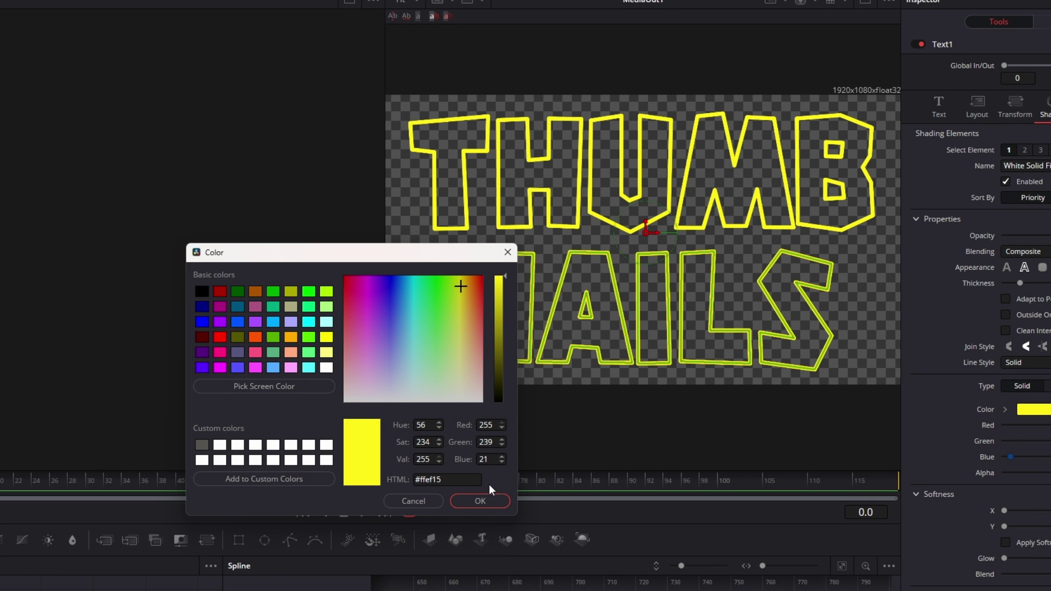
left_click(486, 500)
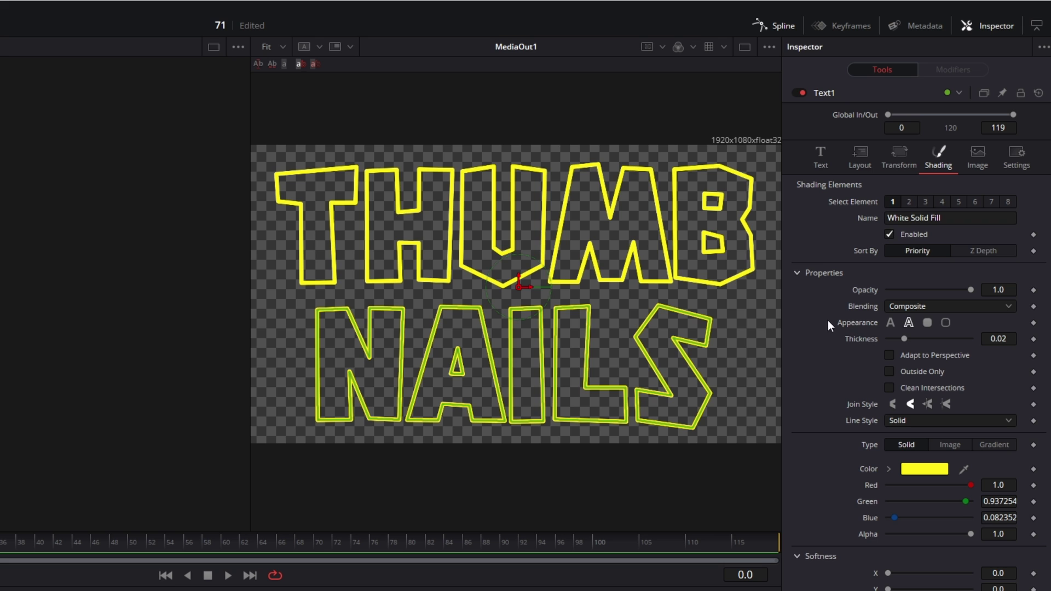
left_click(889, 323)
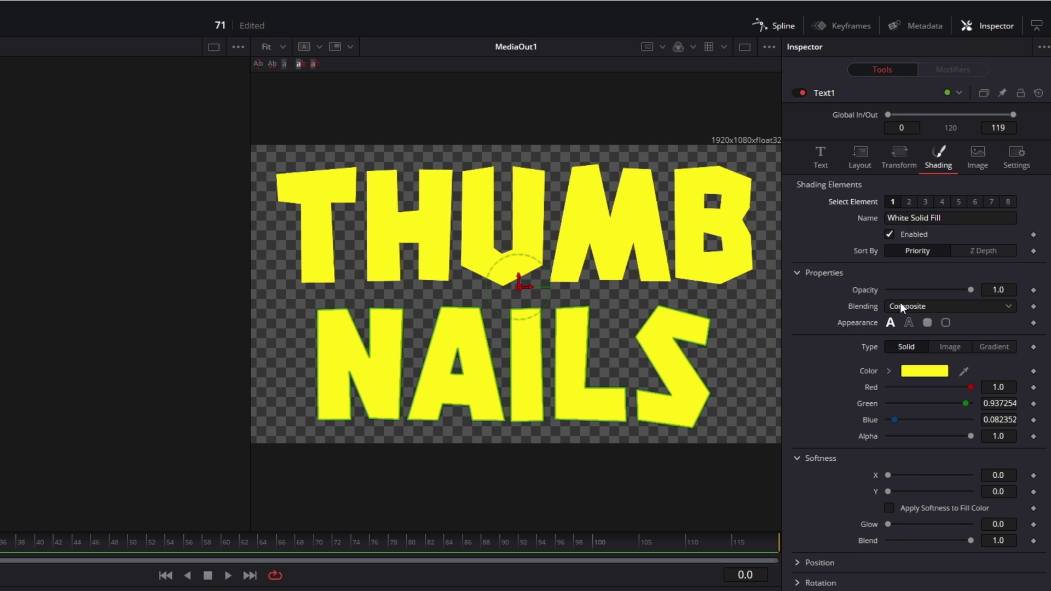
Enable the Red Outline shading element on the text and set its thickness to 0.0543.
left_click(908, 201)
left_click_drag(903, 218, 943, 219)
left_click(945, 218)
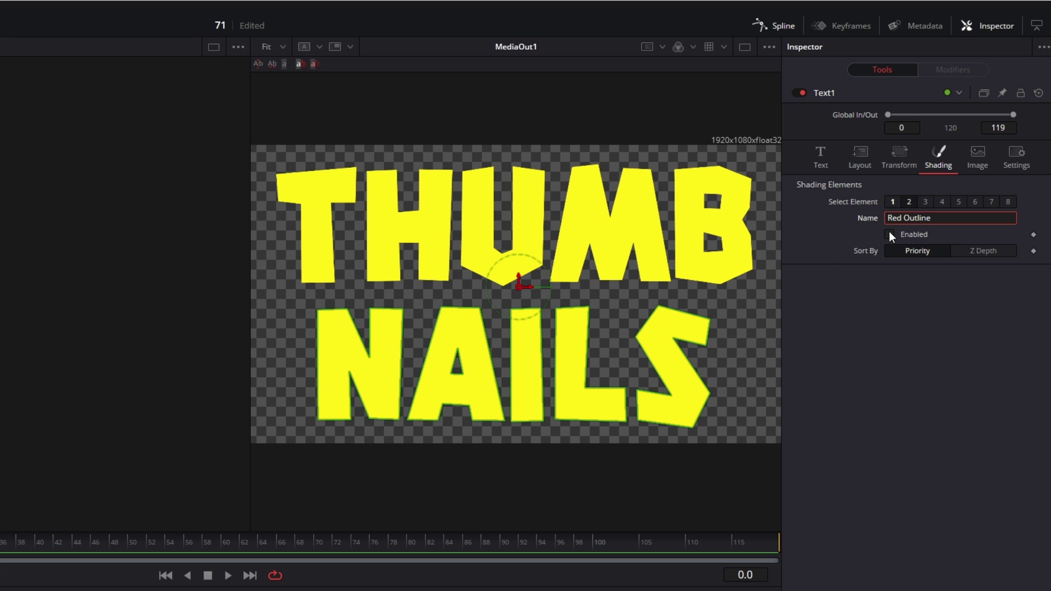
left_click(889, 233)
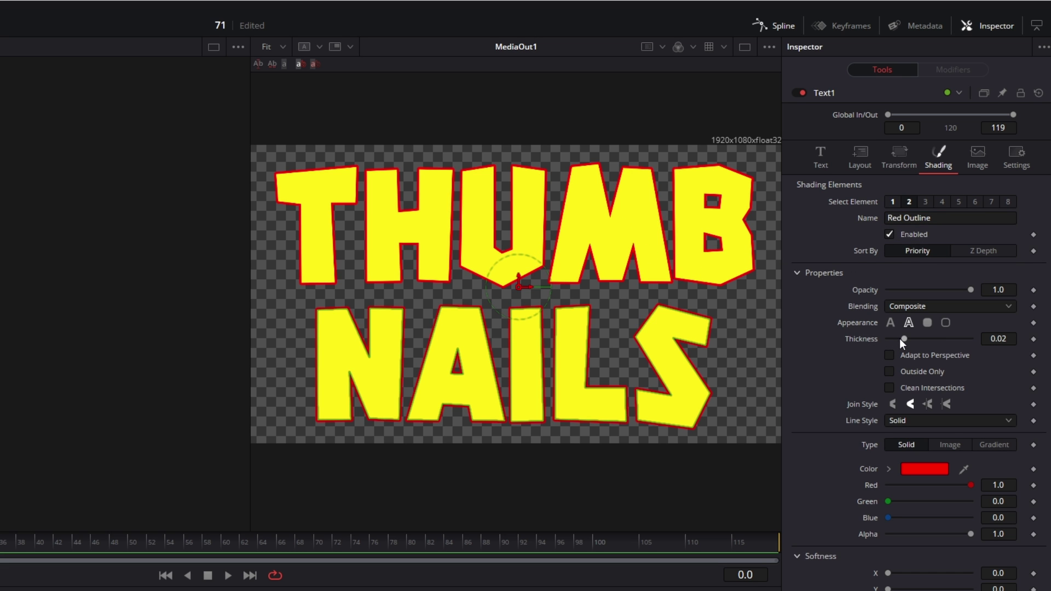
left_click_drag(902, 339, 932, 339)
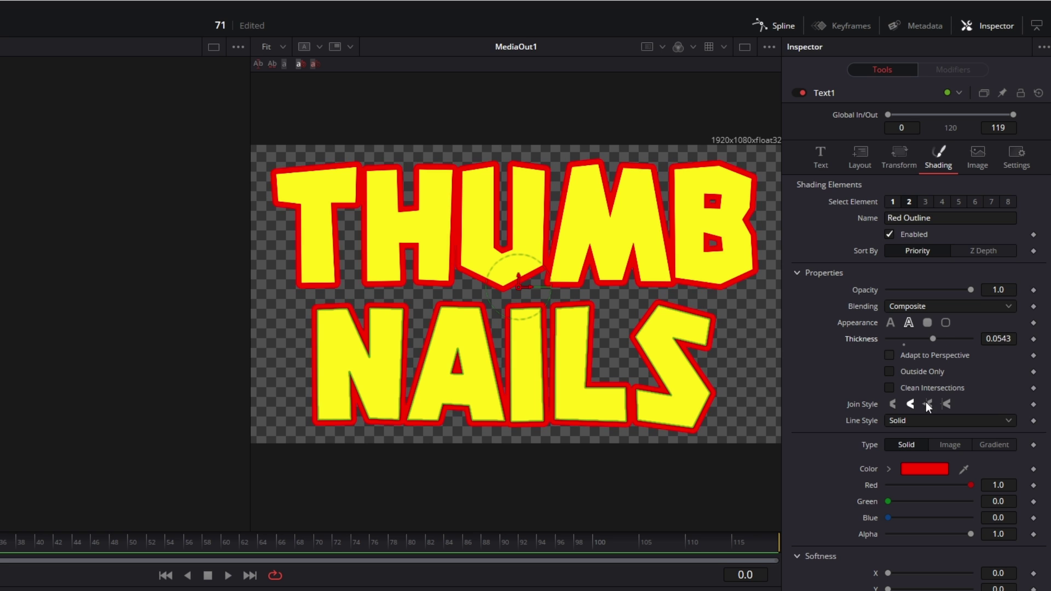
Change the outline element's color to blue #437bff and disable the element.
left_click(924, 469)
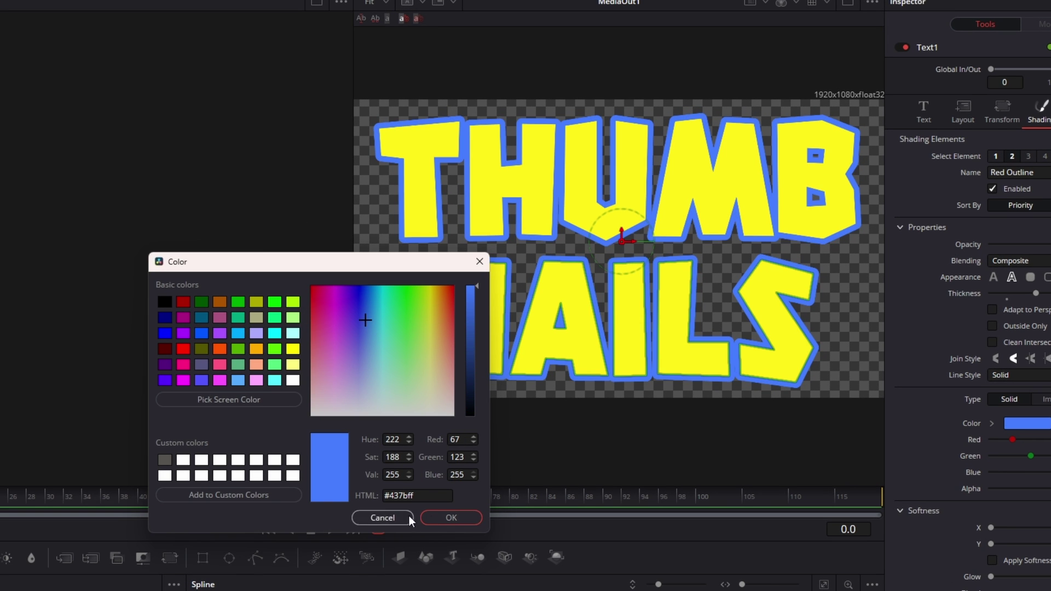
left_click(451, 516)
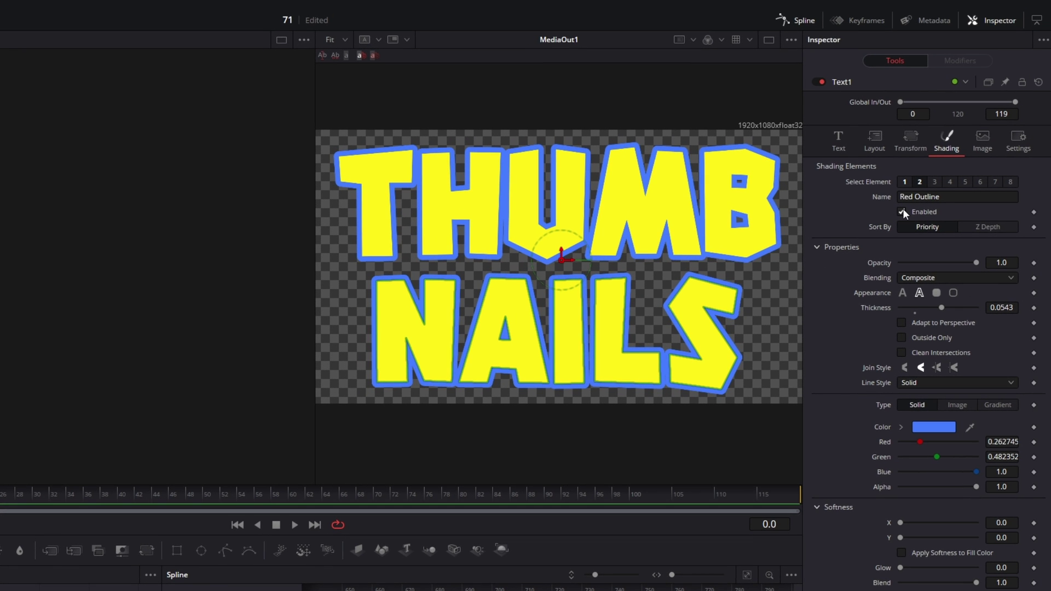
left_click(901, 211)
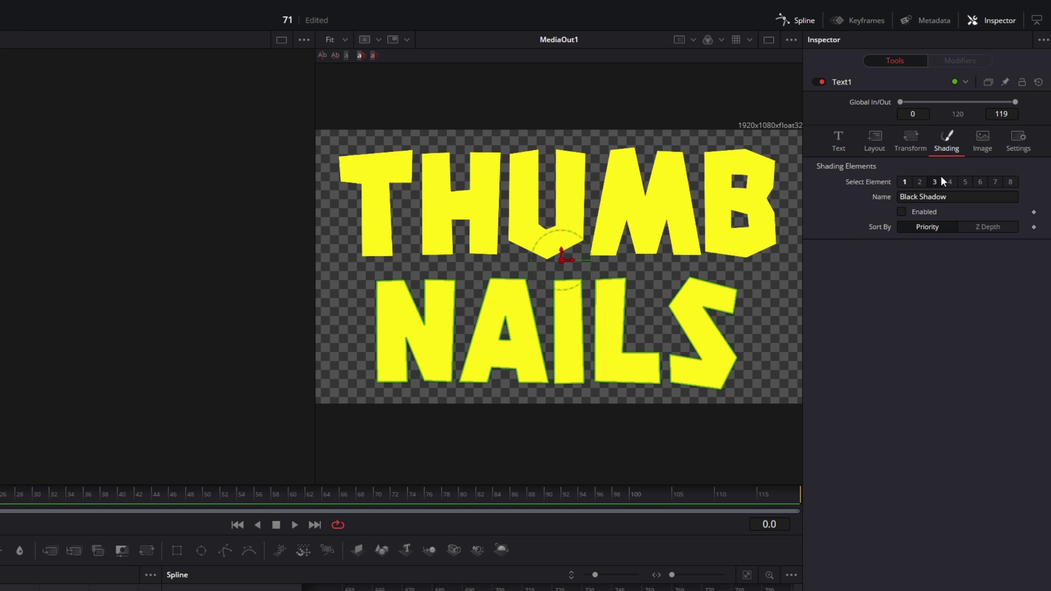
Try the Black Shadow shading element with opacity and glow adjustments, and disable it.
left_click(900, 212)
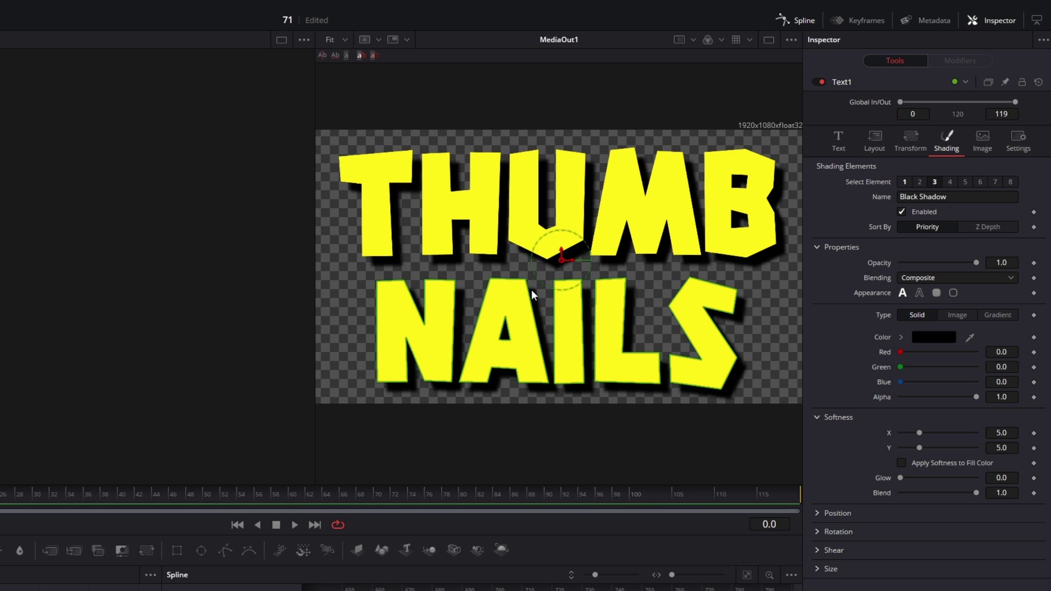
mouse_move(978, 261)
left_mouse_down()
mouse_move(920, 261)
mouse_move(978, 261)
left_mouse_up()
mouse_move(900, 477)
left_mouse_down()
mouse_move(987, 474)
mouse_move(892, 474)
left_mouse_up()
left_click(901, 212)
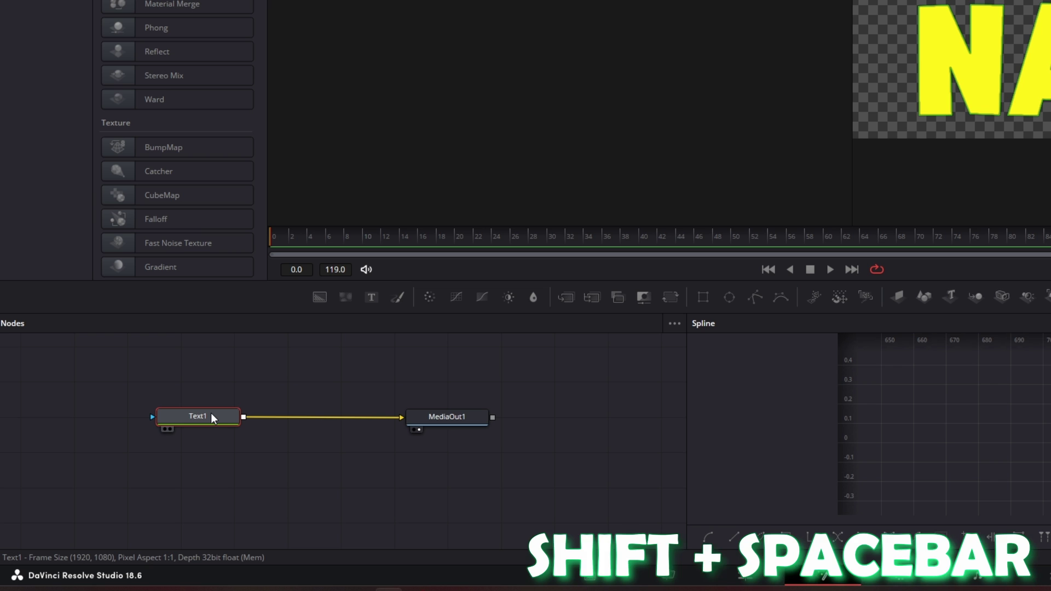
Add a Soft Glow node after Text1 and reduce its glow effect around the letters.
key("shift+space")
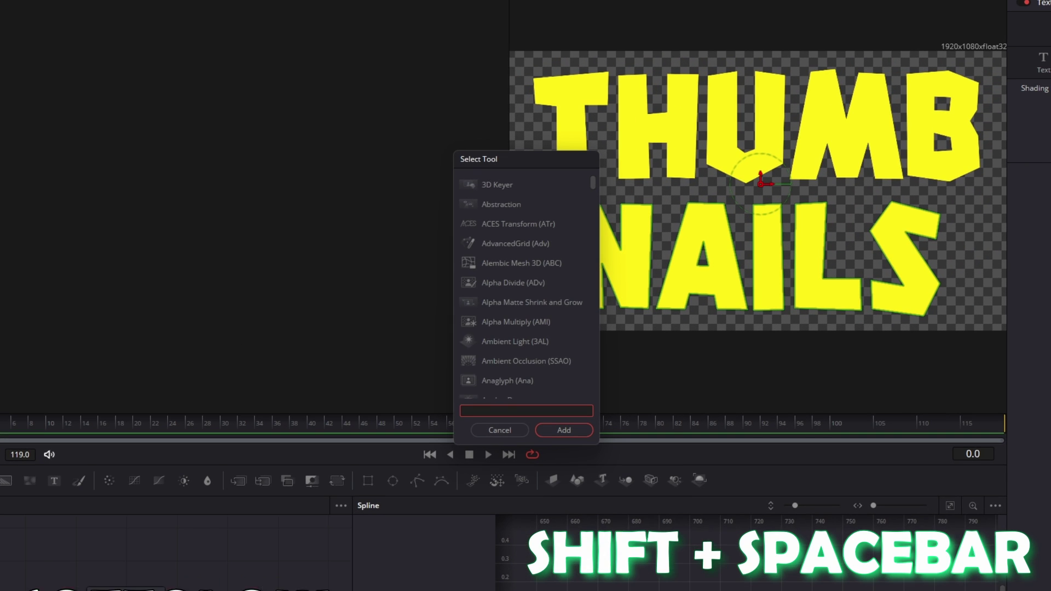
type("softglow")
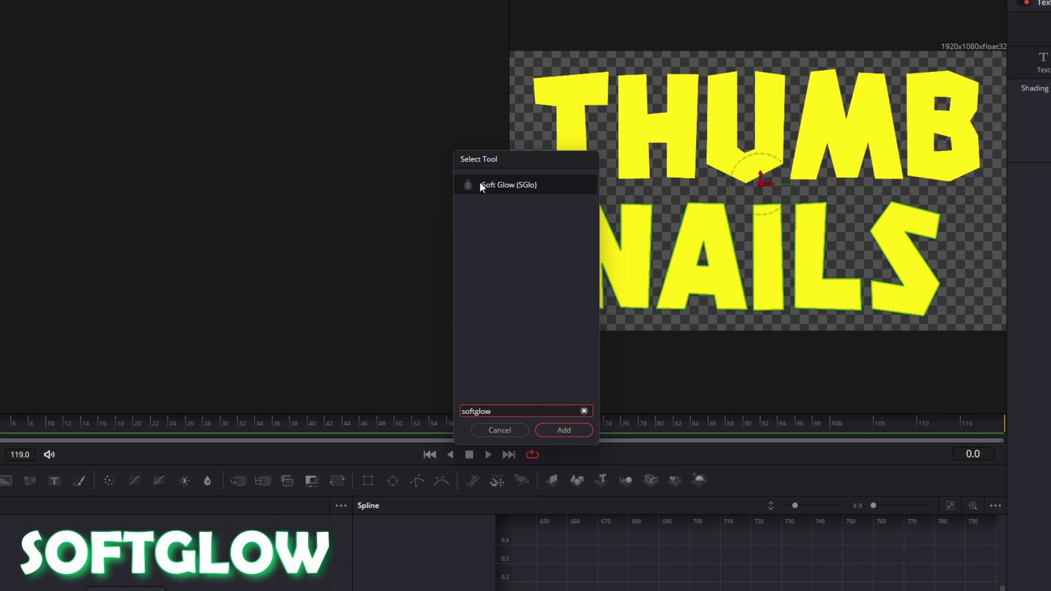
left_click(480, 184)
left_click(547, 429)
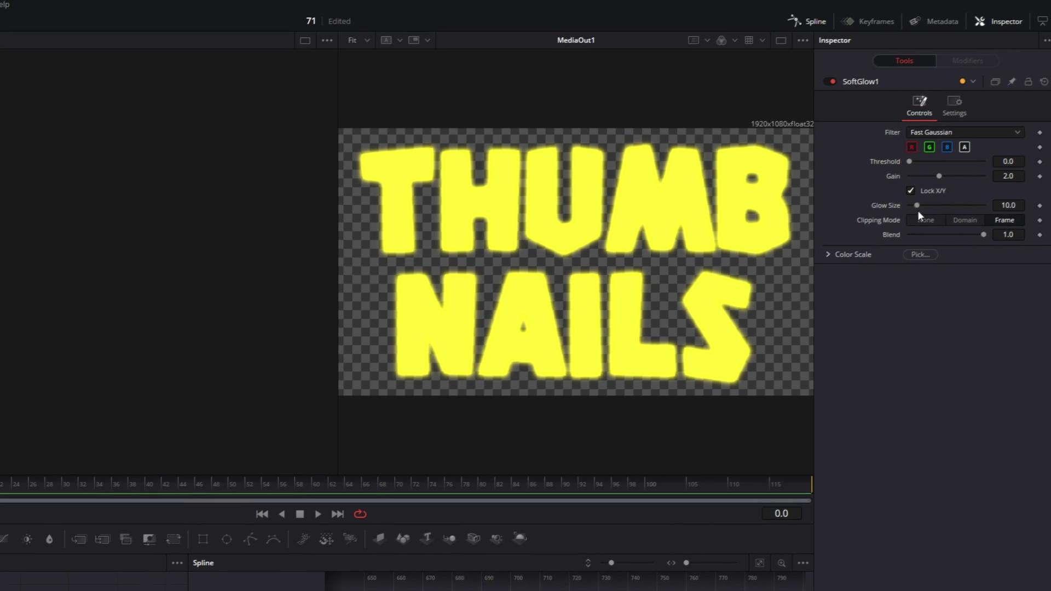
left_click_drag(917, 211, 924, 175)
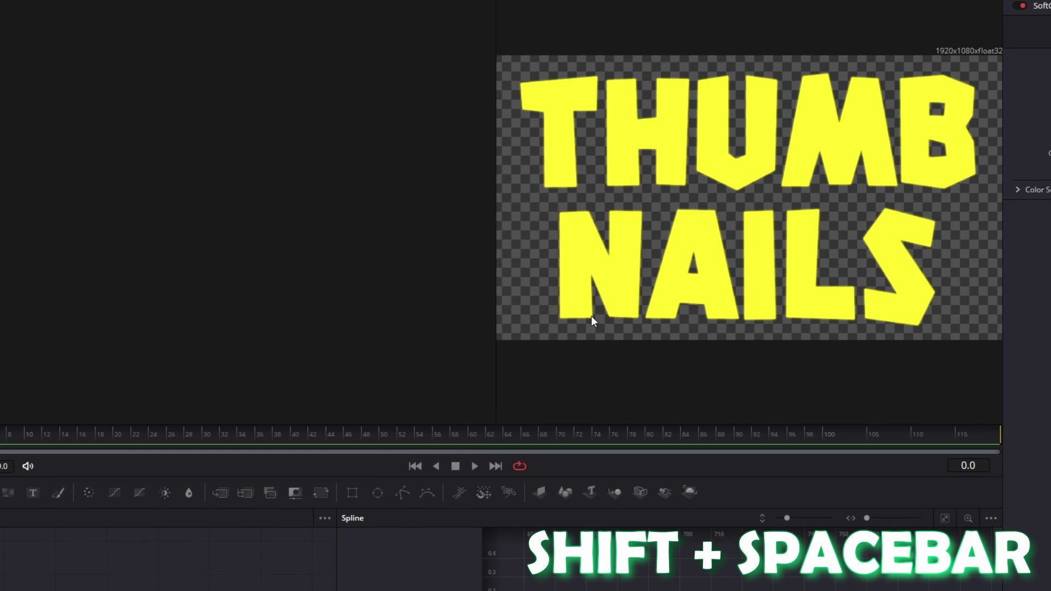
Add a Light Rays node after the Soft Glow, with Alpha Limits Effect enabled and a much shorter ray length.
key("shift+space")
type("light rays")
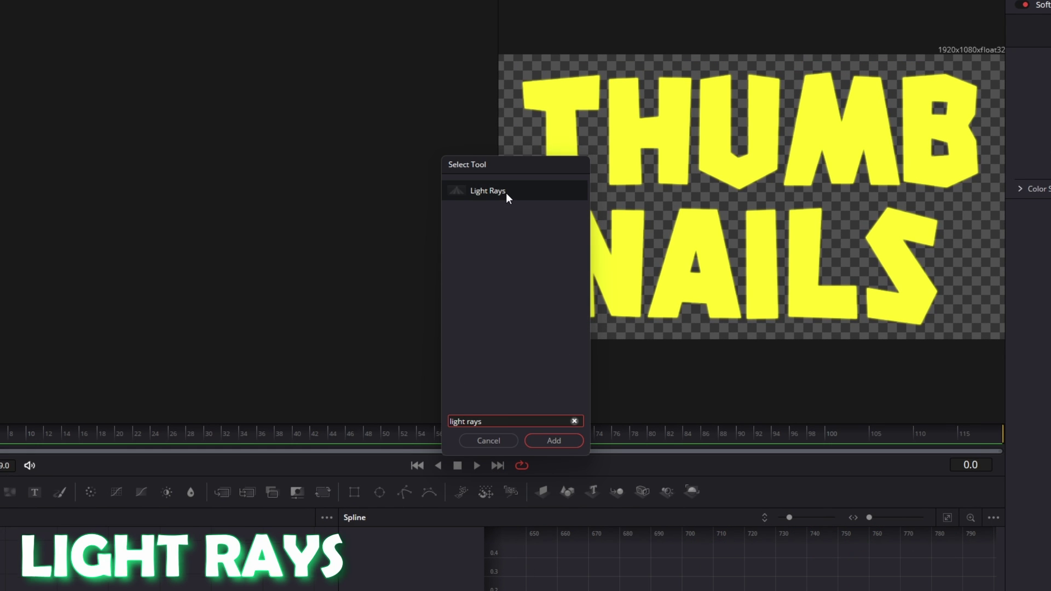
left_click(506, 192)
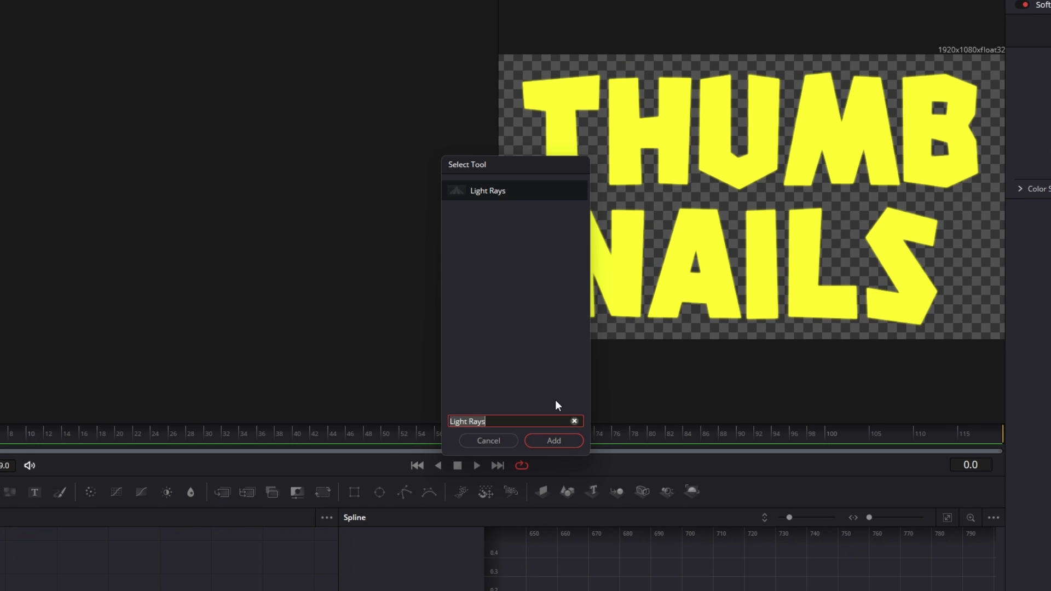
left_click(545, 440)
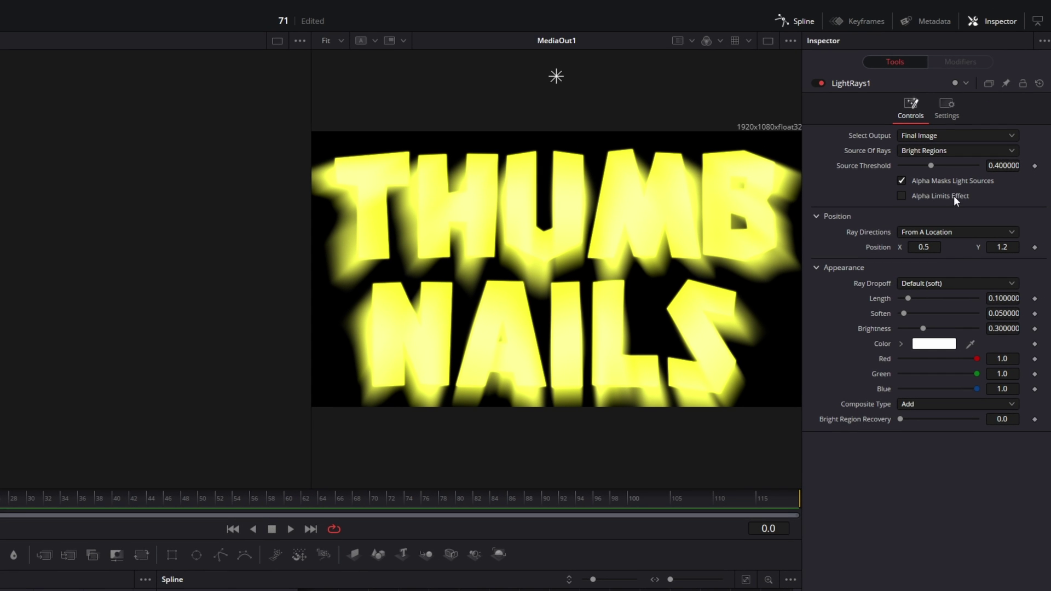
left_click(902, 196)
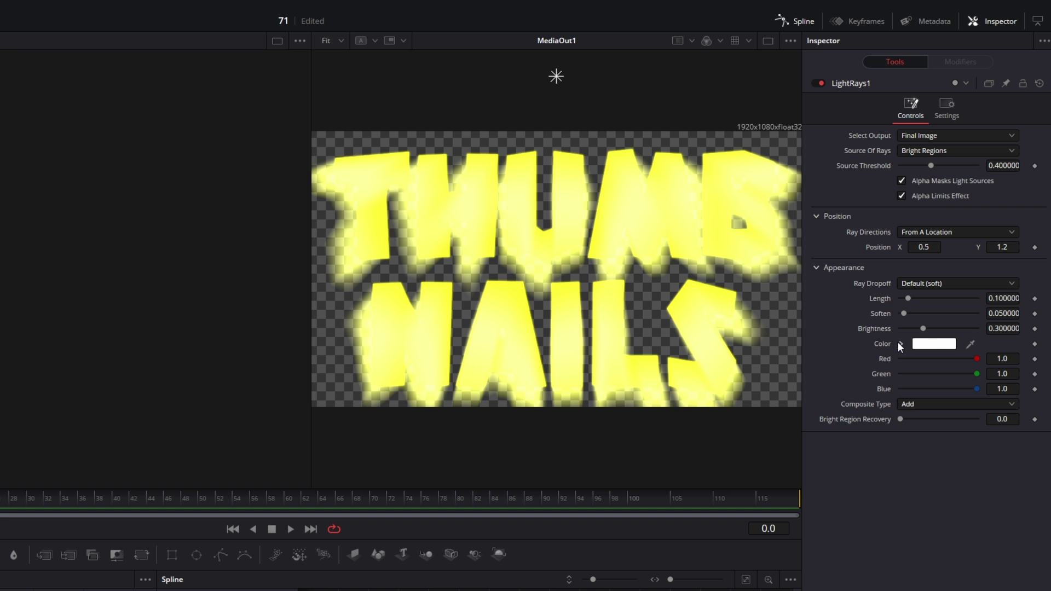
left_click_drag(908, 298, 902, 297)
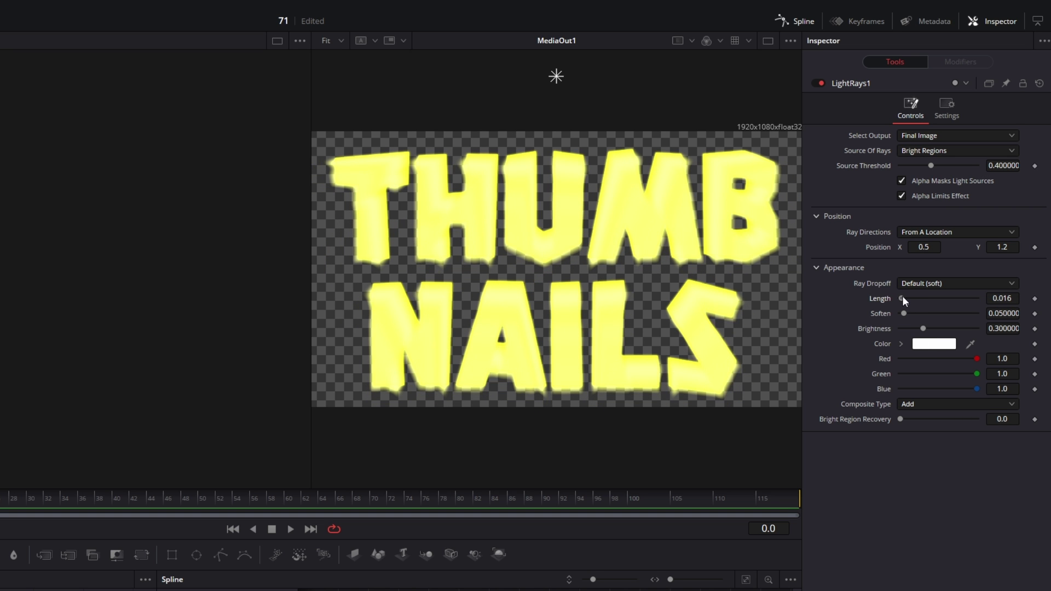
Change the light rays' color to a warm yellow and raise the source threshold.
left_click(926, 345)
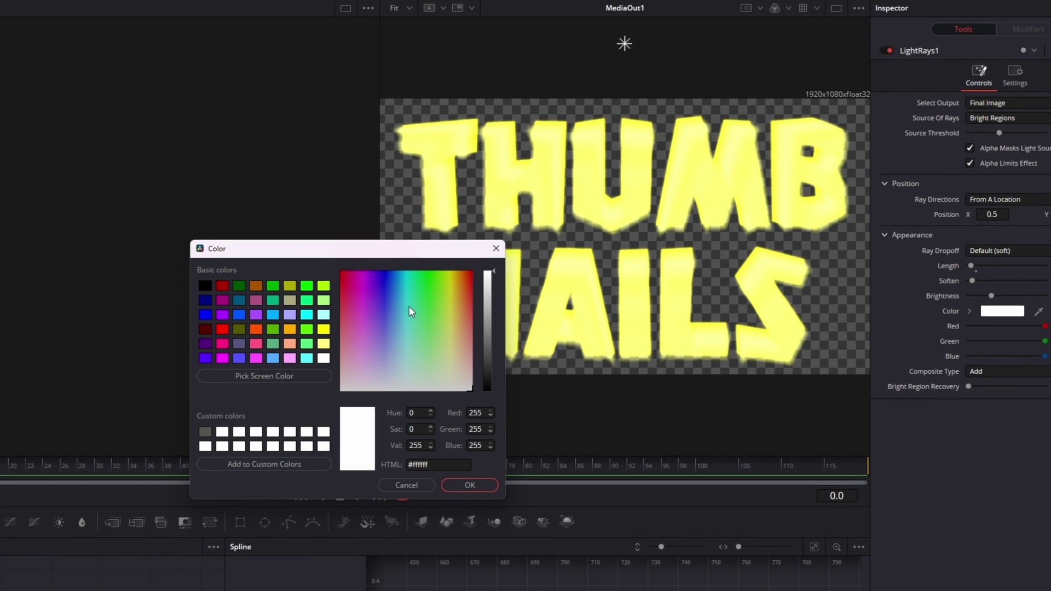
left_click(385, 319)
left_click_drag(455, 283, 455, 280)
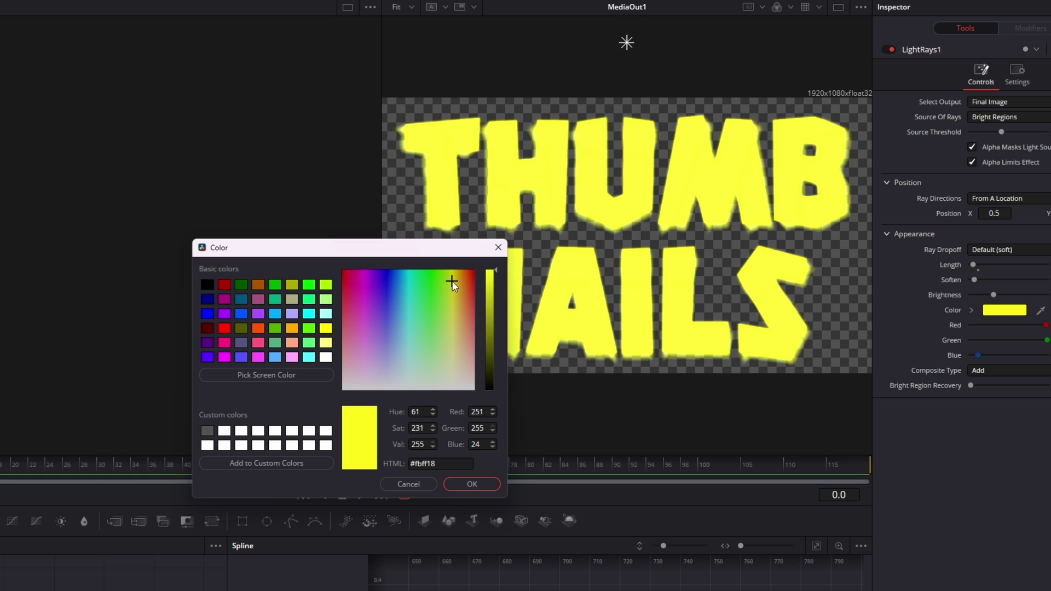
key("Return")
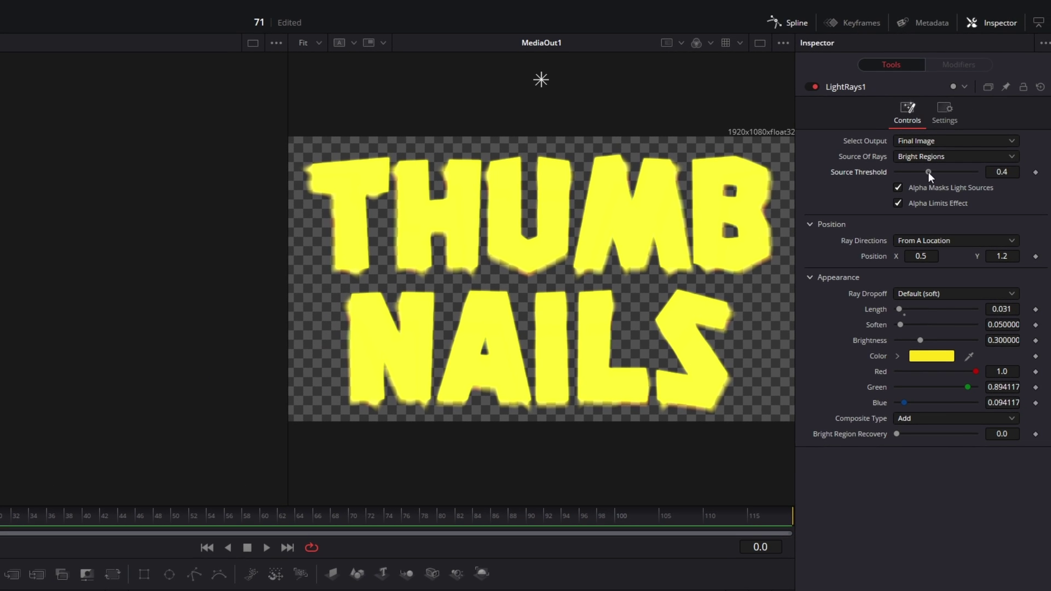
left_click_drag(1001, 132, 1012, 132)
left_click_drag(940, 171, 969, 170)
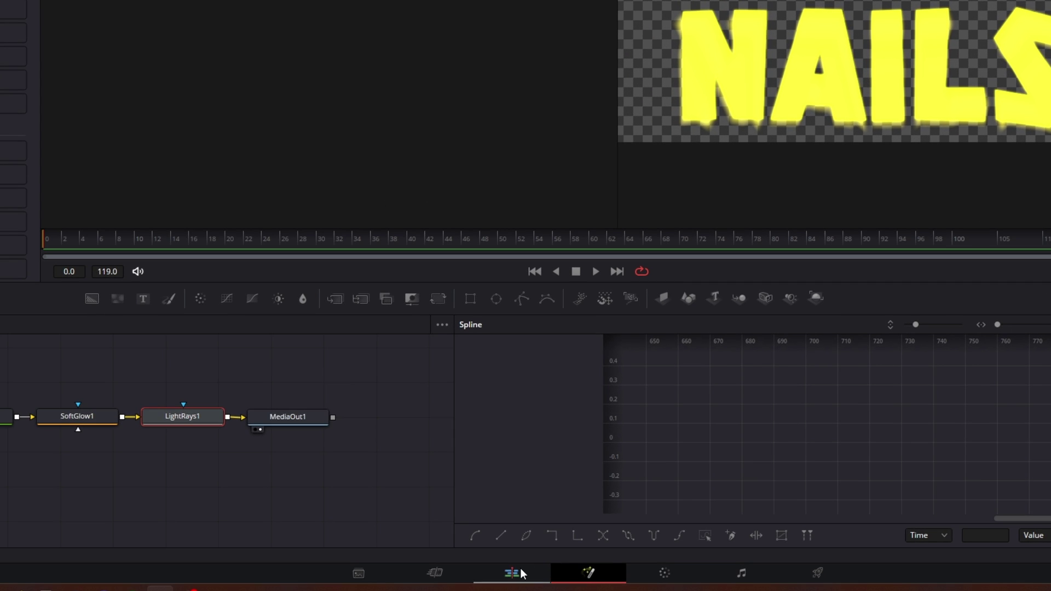
Return to the Edit page and move the man's cutout clip to track V4, above the text composition.
left_click(521, 573)
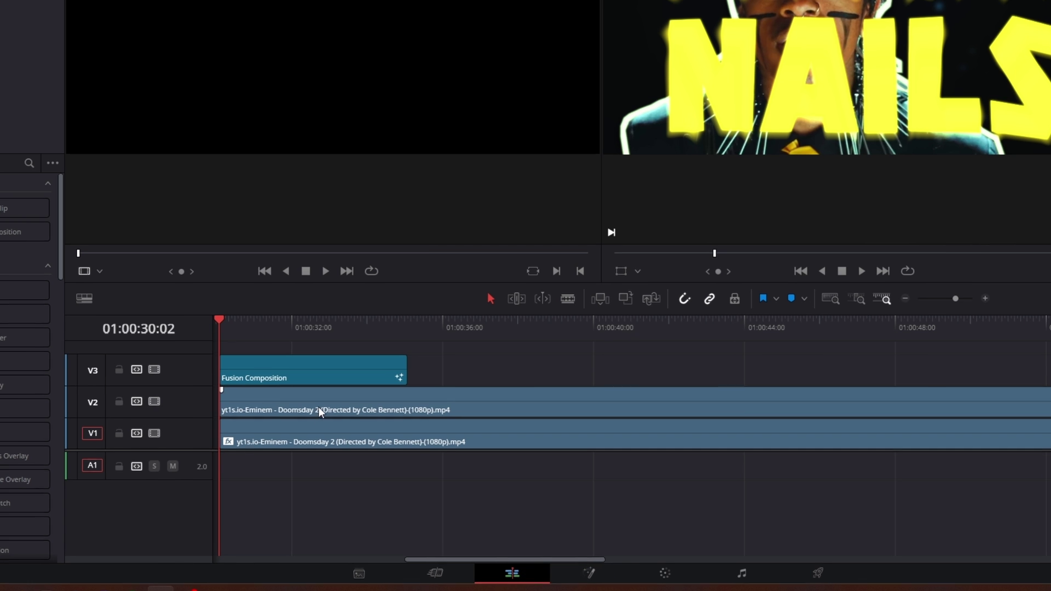
left_click_drag(318, 411, 315, 345)
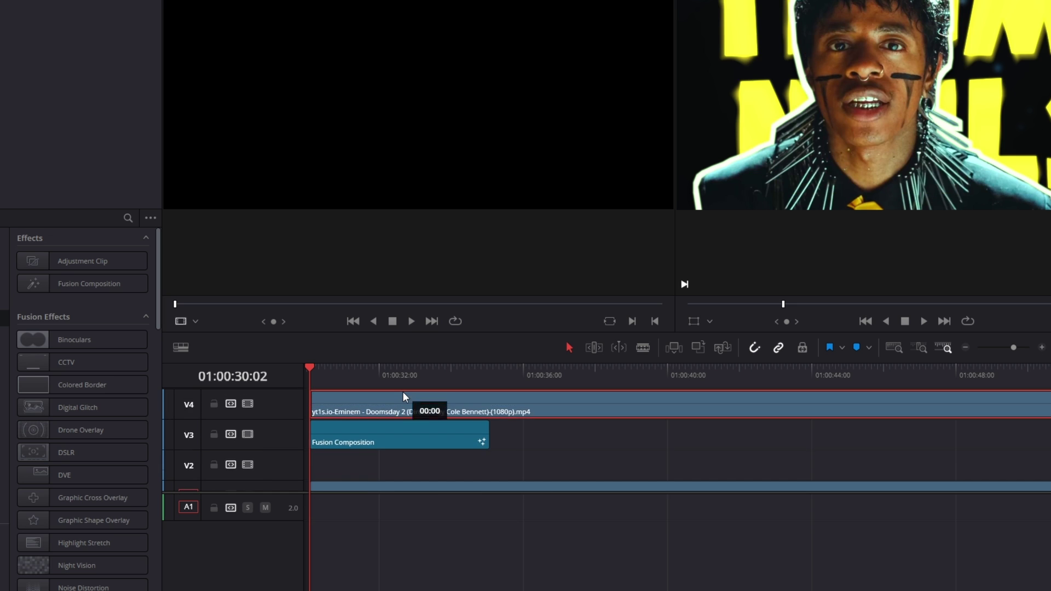
left_click_drag(402, 392, 402, 392)
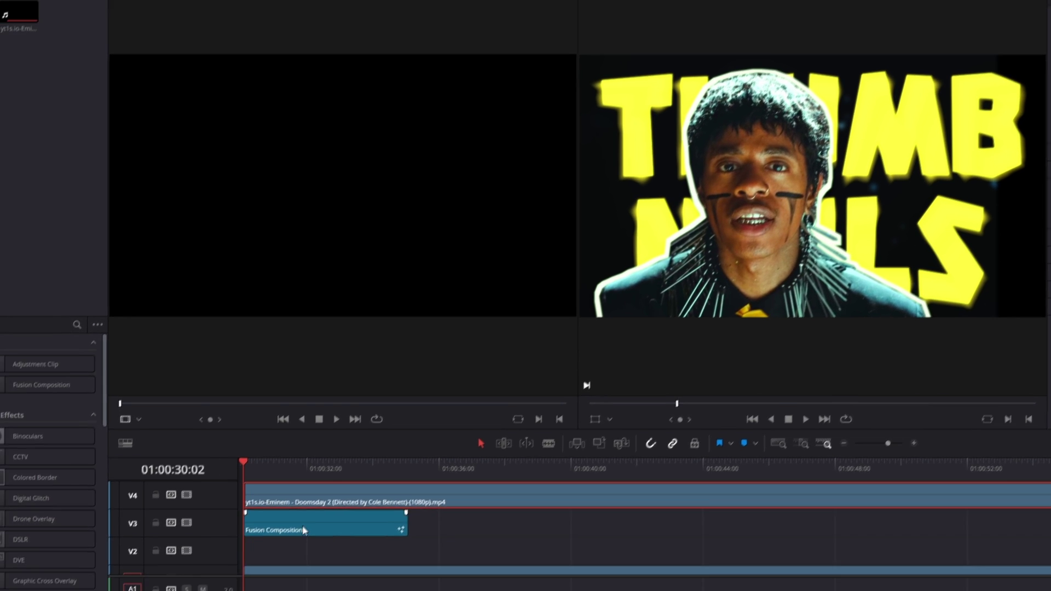
Scale the THUMB NAILS composition down and shift it to the right, beside the man's head.
left_click(292, 535)
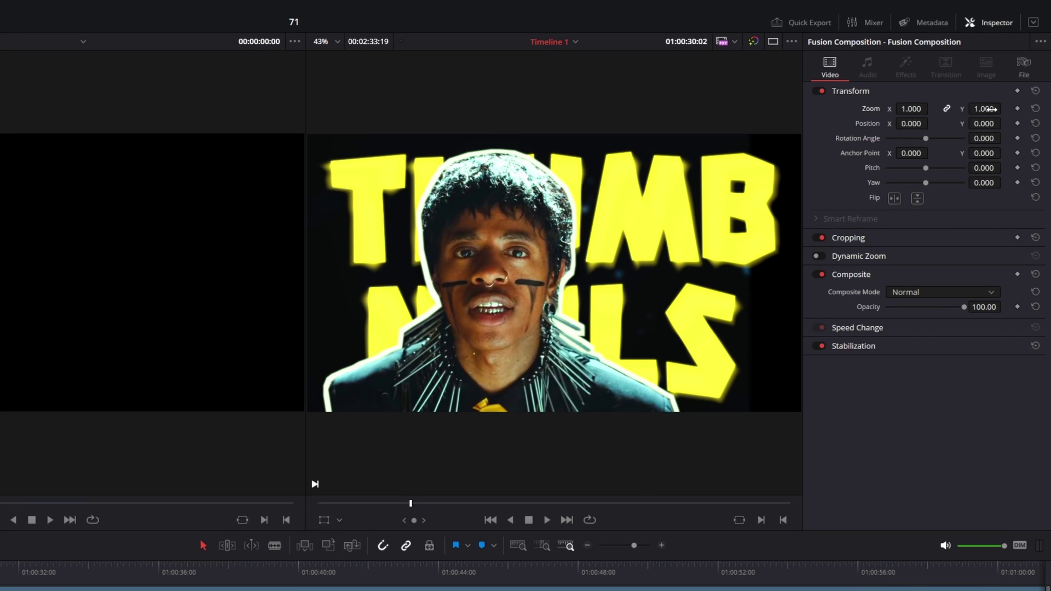
left_click_drag(1005, 109, 971, 109)
left_click_drag(911, 123, 935, 123)
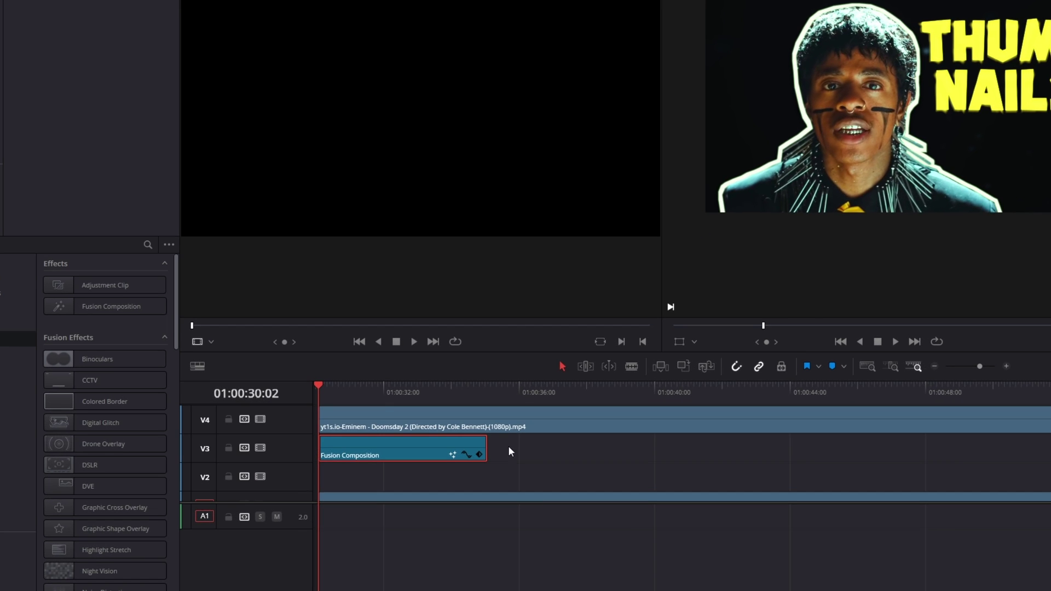
Select the cutout and background clips together, shift the man to the frame's right side and place the text on the left.
left_click(147, 588)
scroll(508, 445, "down", 1)
left_click(510, 489, "ctrl")
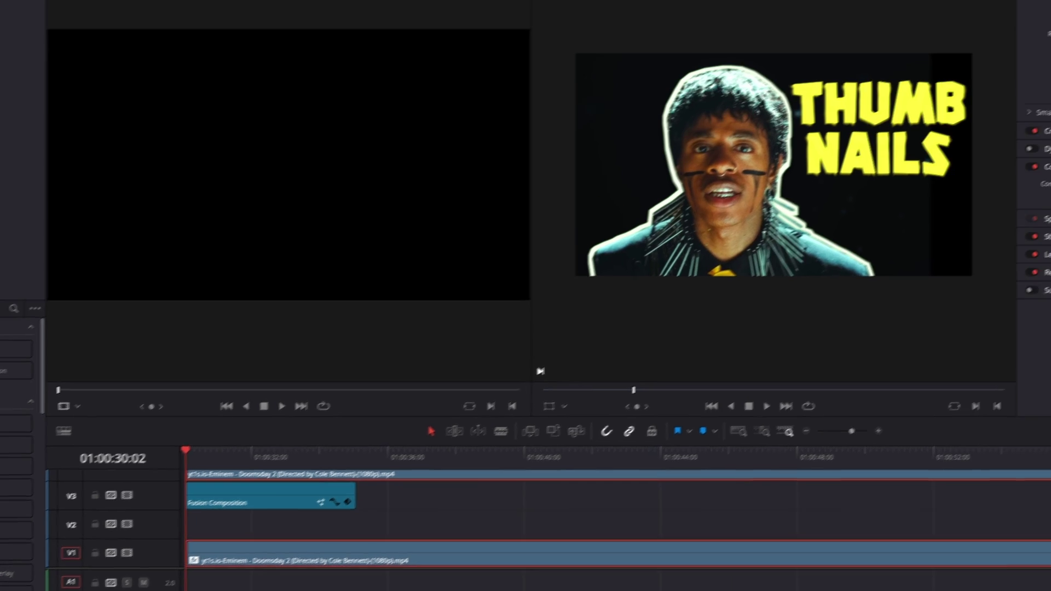
left_click_drag(919, 104, 934, 110)
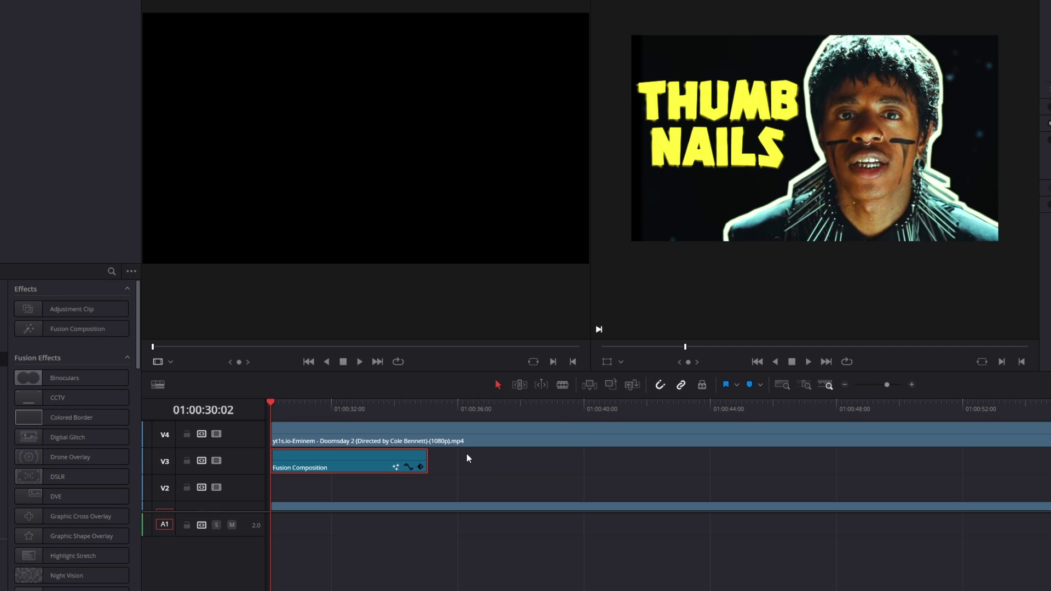
Move the cutout and text clips down to tracks V3 and V2, and add an Adjustment Clip above them on V4.
left_click(466, 453)
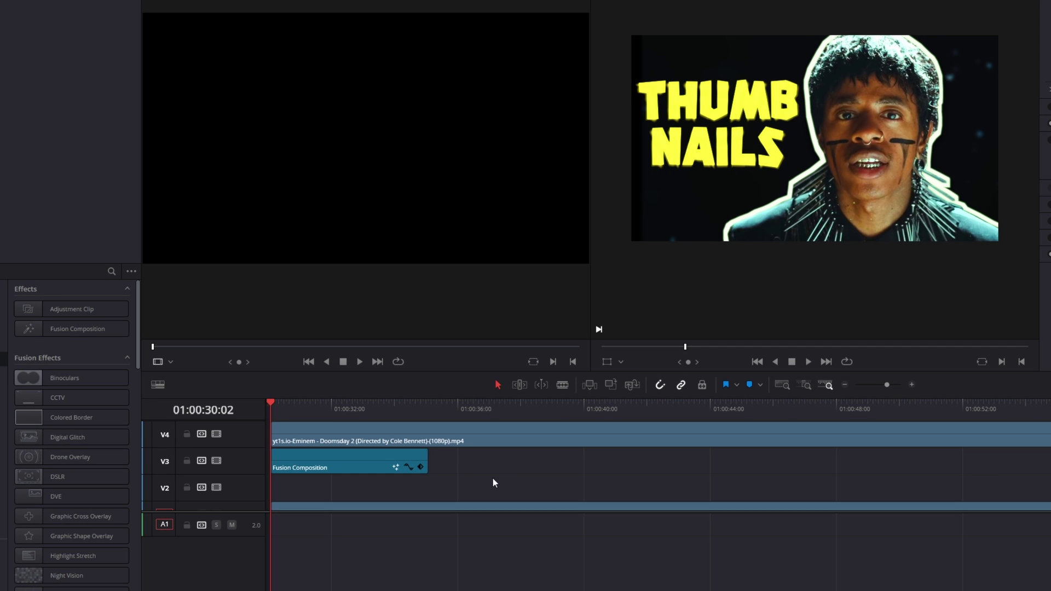
left_click_drag(502, 471, 371, 464)
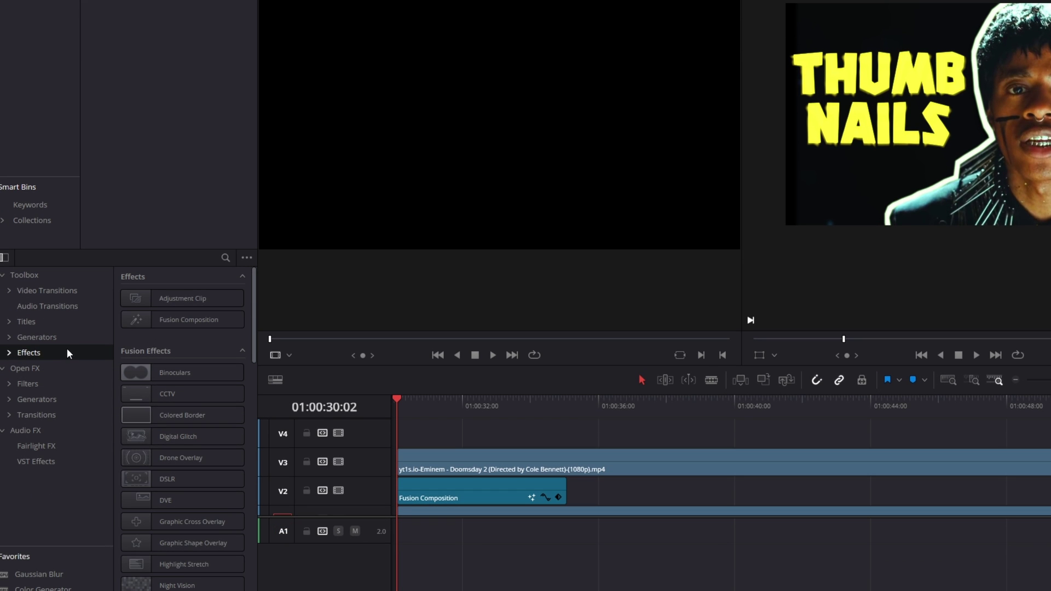
left_click_drag(139, 305, 418, 435)
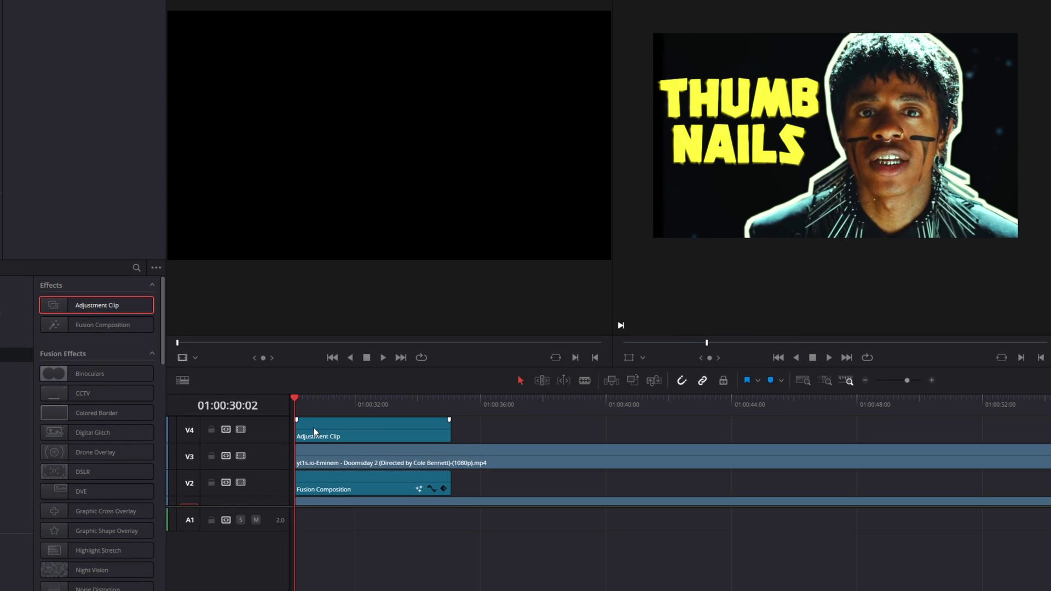
Find the Resolve FX Vignette effect and apply it to the adjustment clip.
left_click(314, 432)
left_click(136, 267)
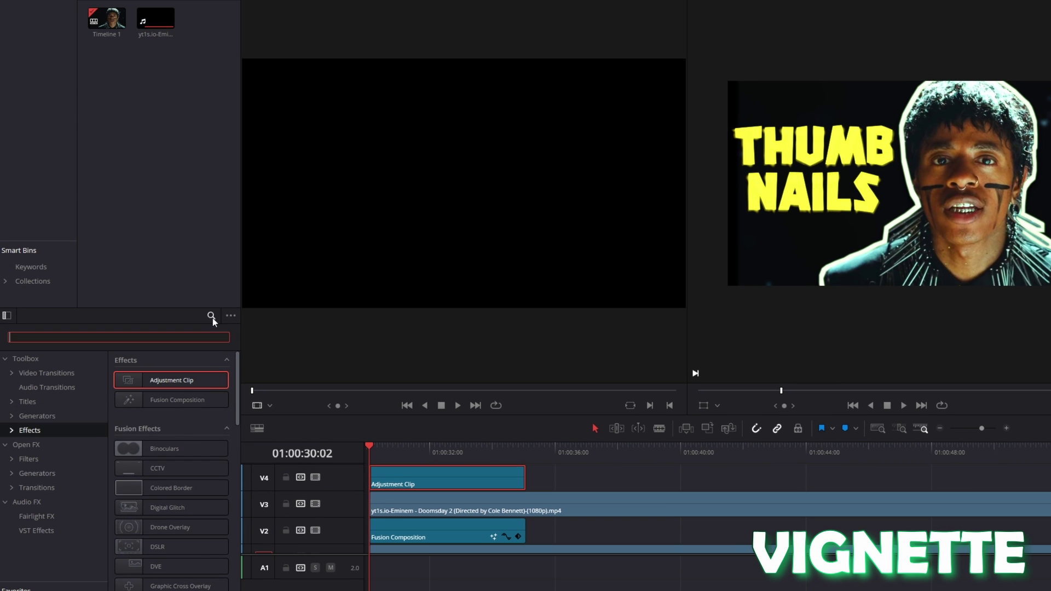
type("vignette")
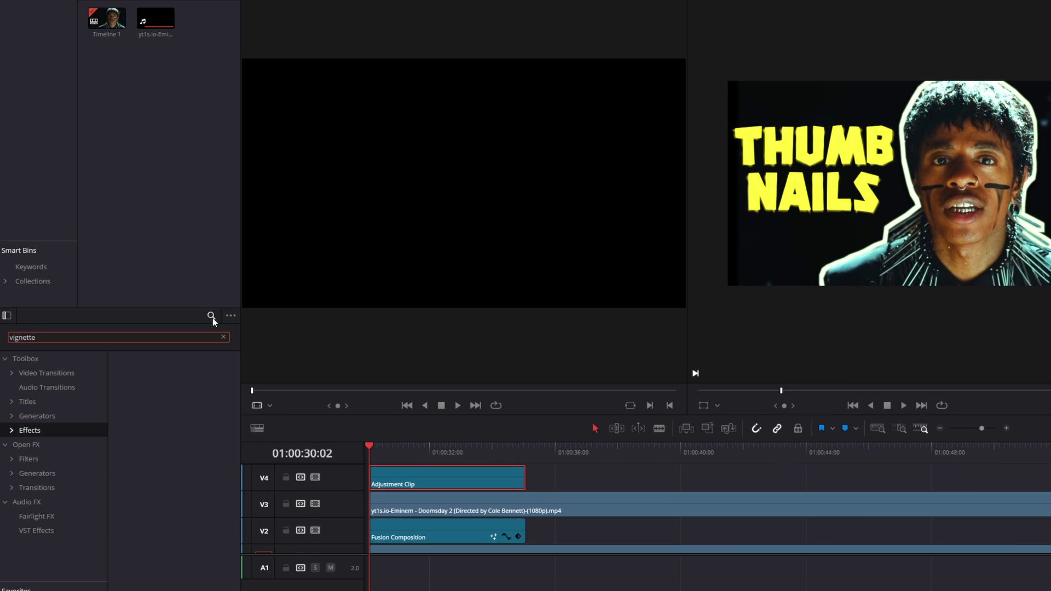
left_click(22, 447)
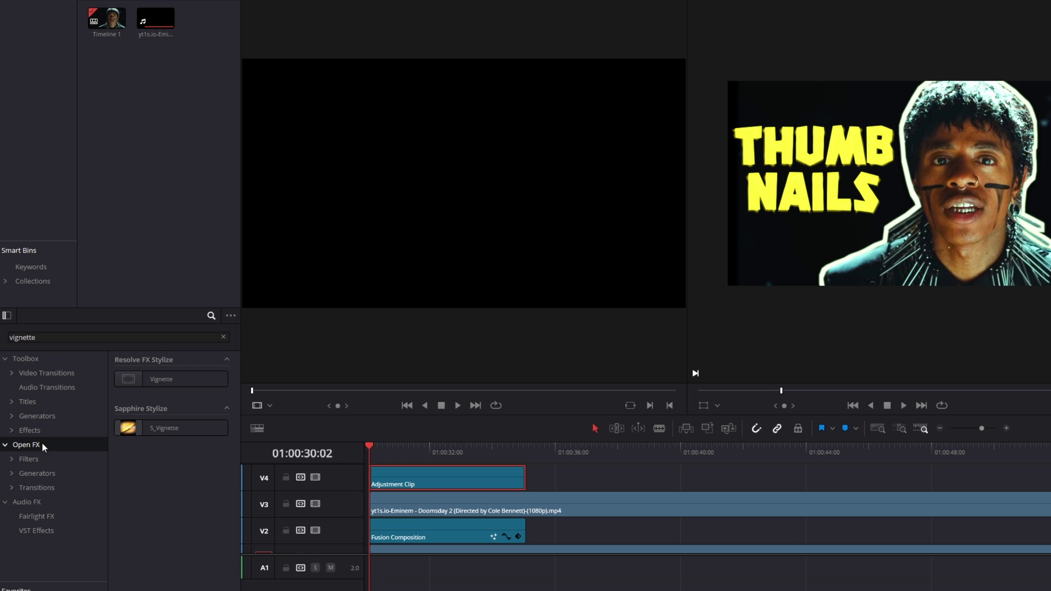
left_click(140, 380)
left_click_drag(151, 382, 409, 476)
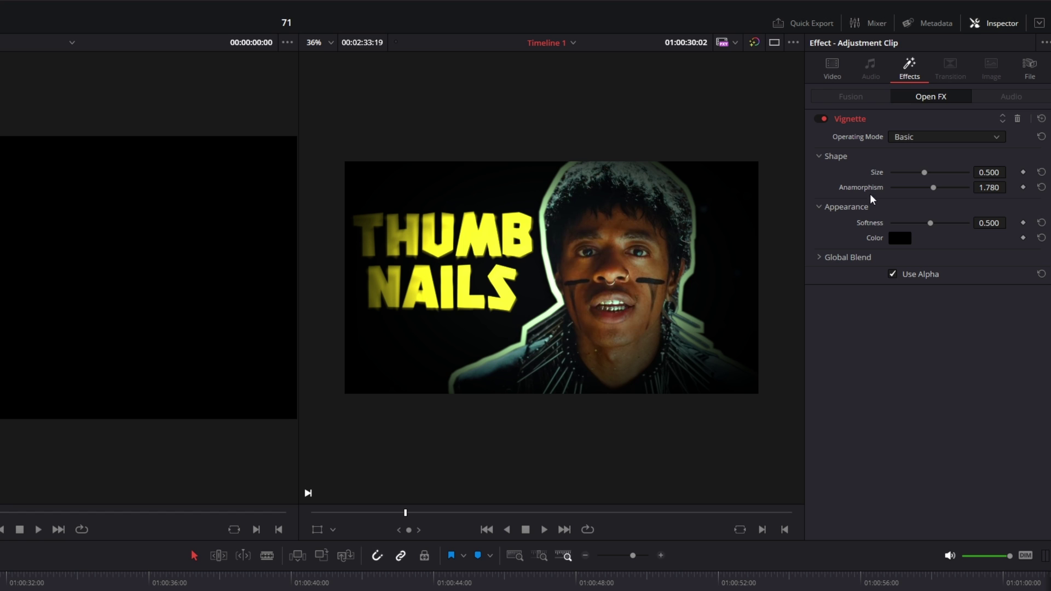
Set the vignette's size to 0.722 and softness to 0.651, and adjust its anamorphism.
left_click_drag(927, 177, 944, 174)
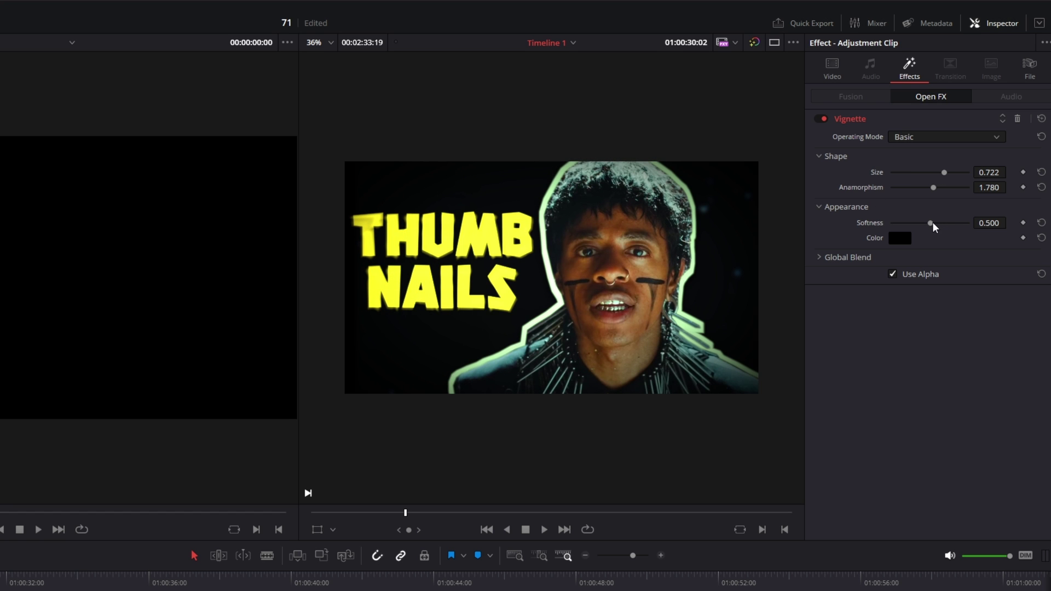
left_click_drag(933, 224, 942, 225)
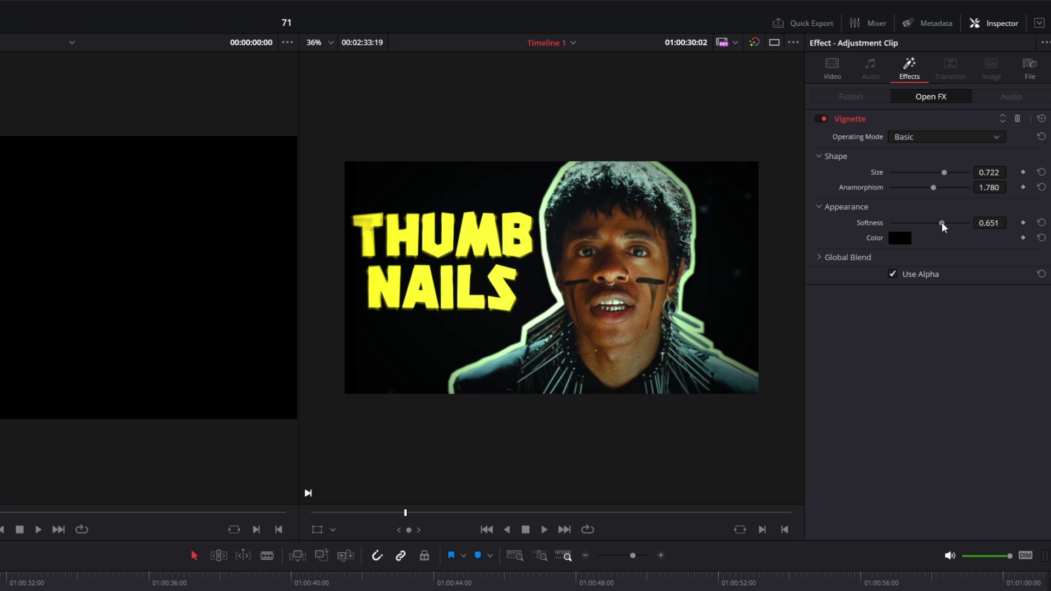
mouse_move(933, 187)
left_mouse_down()
mouse_move(924, 184)
mouse_move(943, 172)
mouse_move(929, 176)
mouse_move(942, 178)
left_mouse_up()
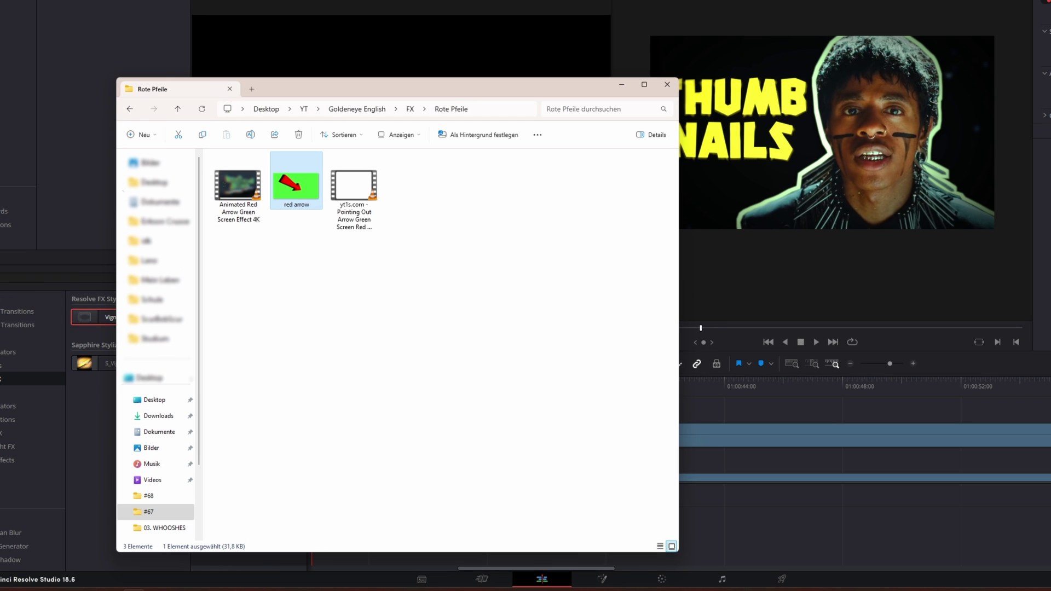
Import the red arrow image from the Rote Pfeile folder into the media pool and put the file window away.
left_click_drag(303, 189, 142, 11)
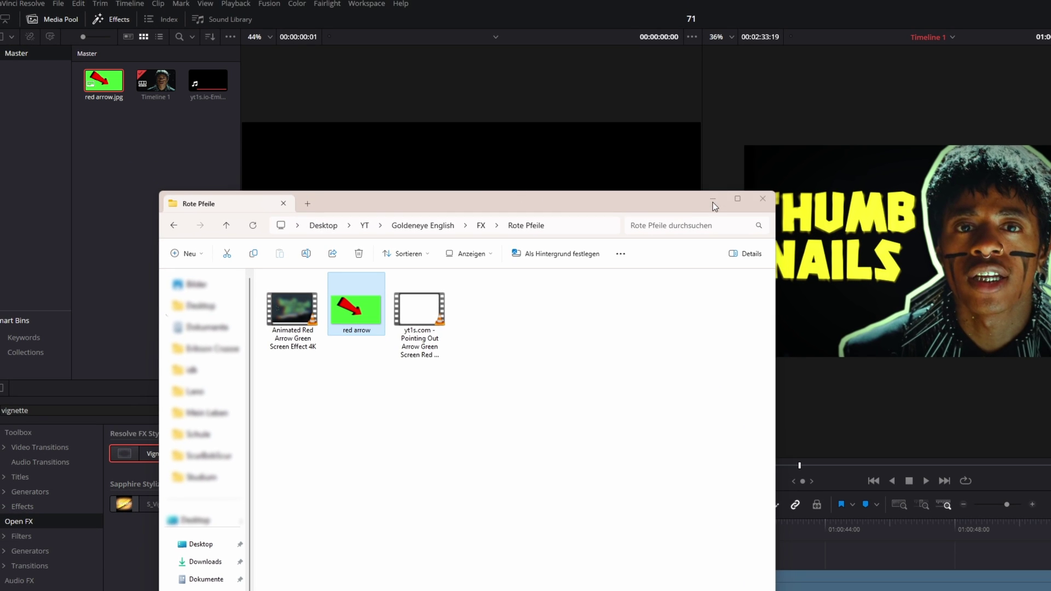
left_click(713, 199)
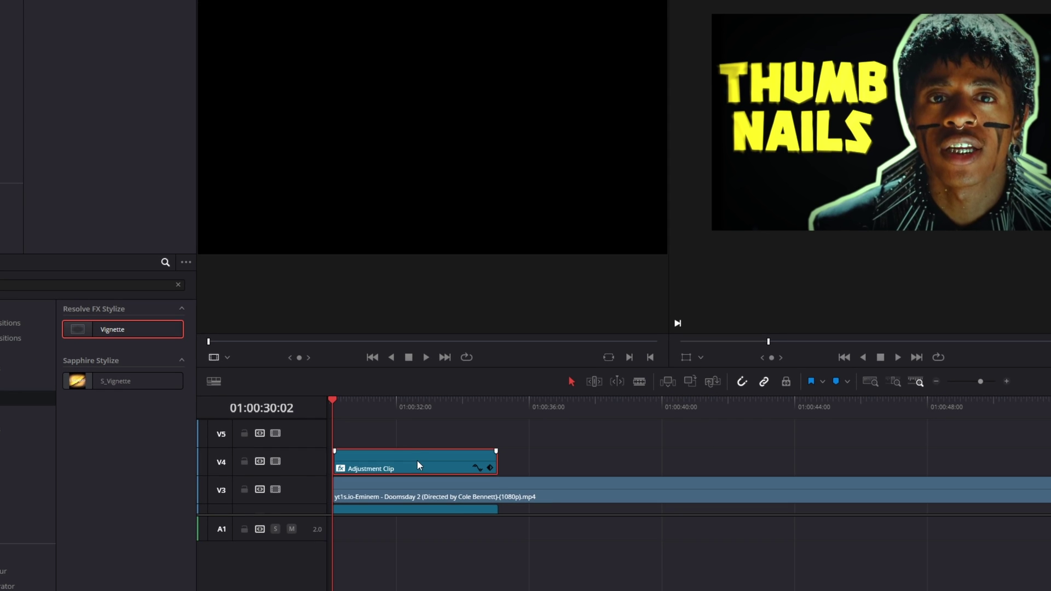
Move the adjustment clip up to track V5 and place red arrow.jpg on V4 after it in time.
left_click(457, 569)
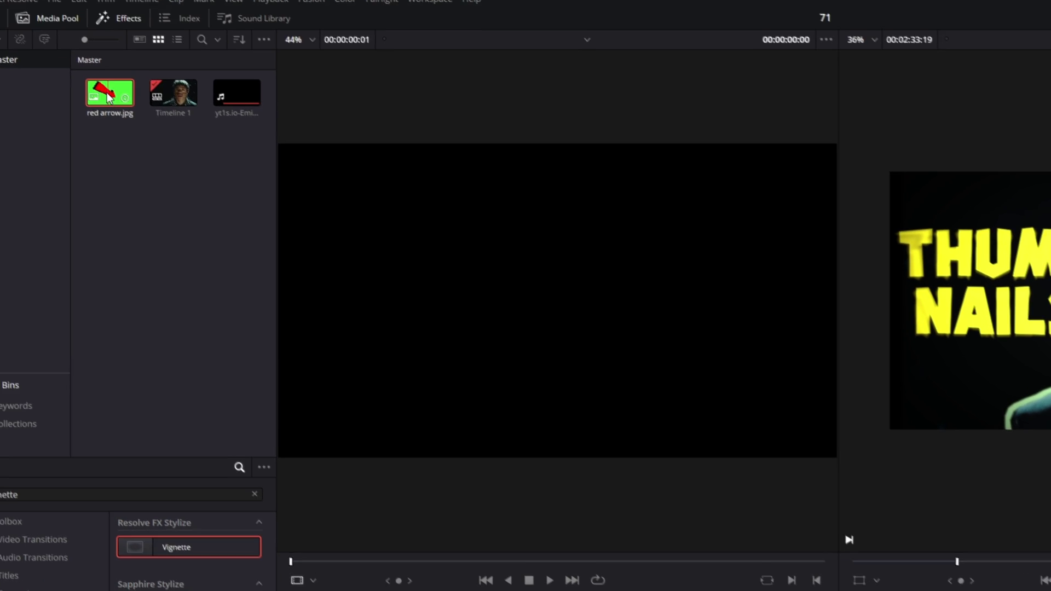
left_click_drag(83, 20, 597, 590)
left_click_drag(400, 448, 400, 448)
left_click(411, 380)
left_click(438, 432)
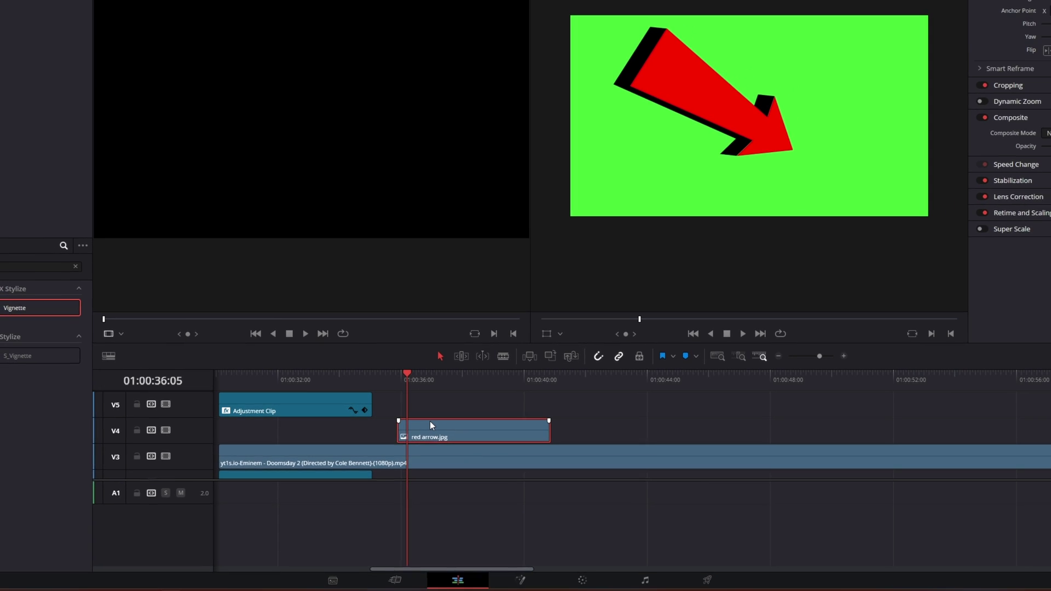
Open the red arrow clip in Fusion and add a Delta Keyer node after its media input.
left_click(520, 580)
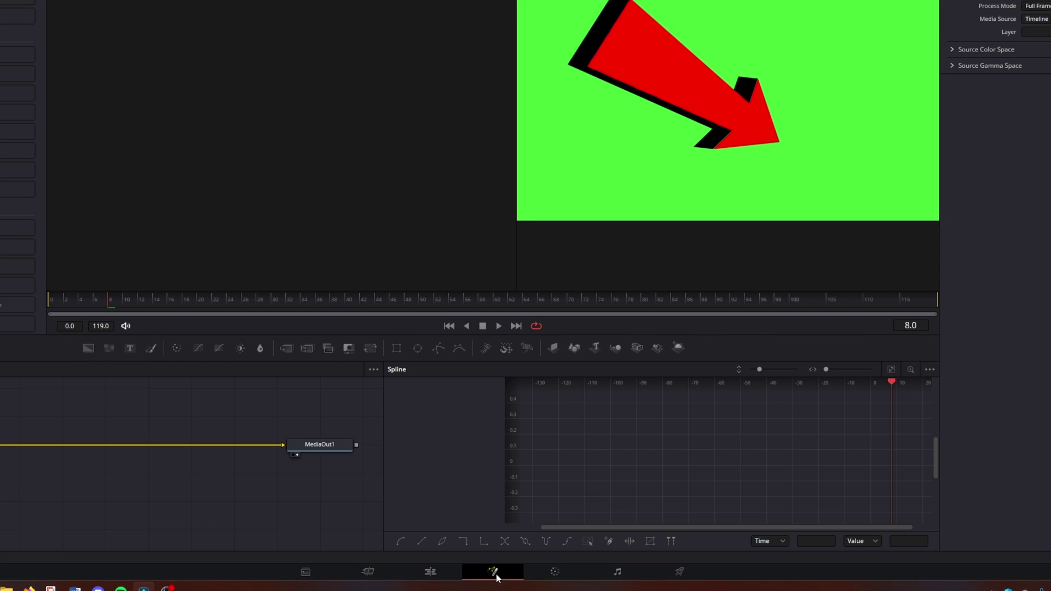
key("shift+space")
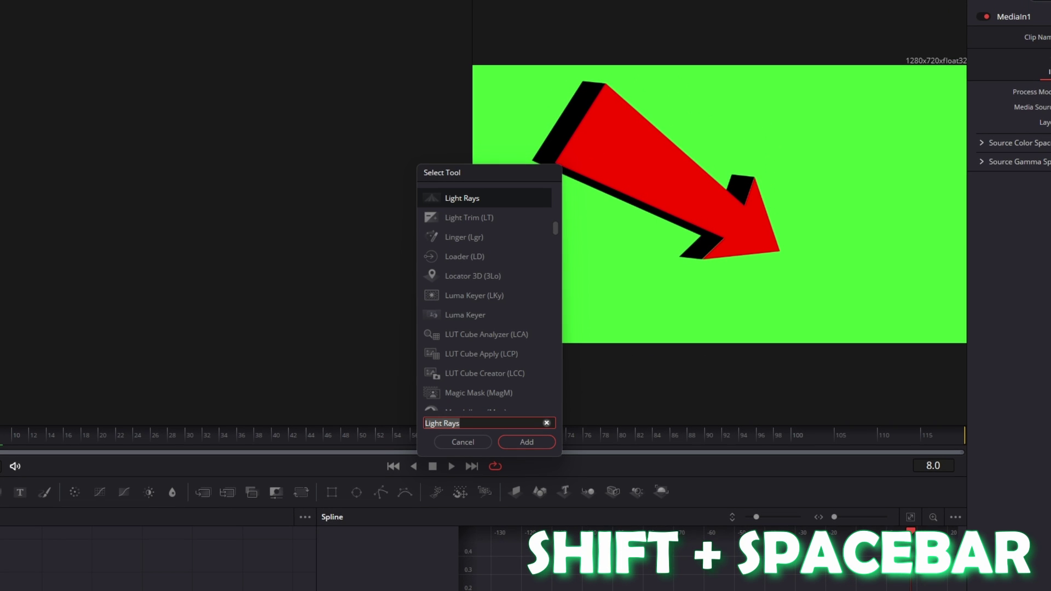
type("delta")
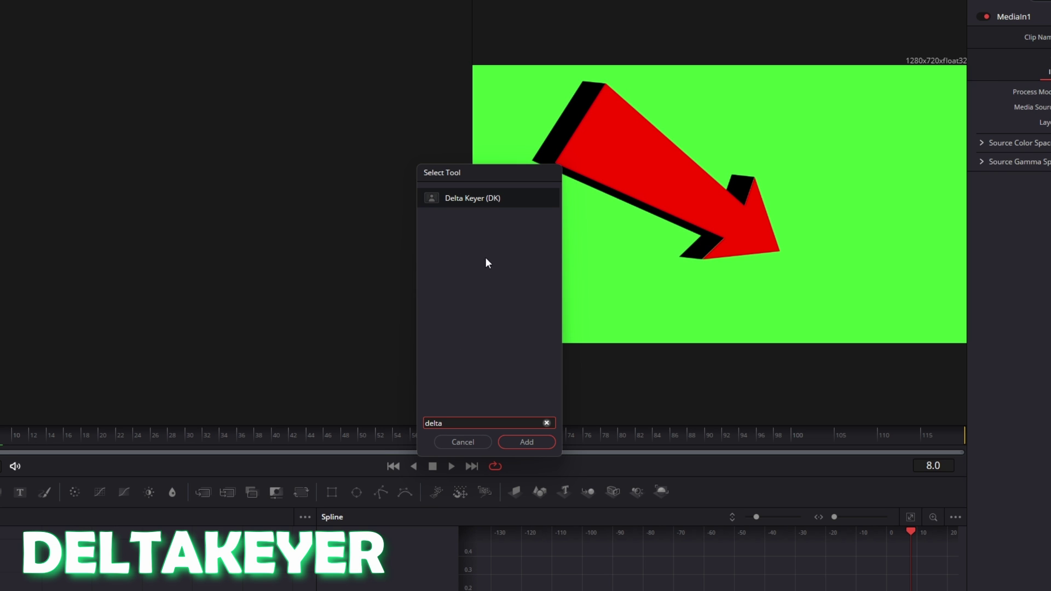
left_click(495, 197)
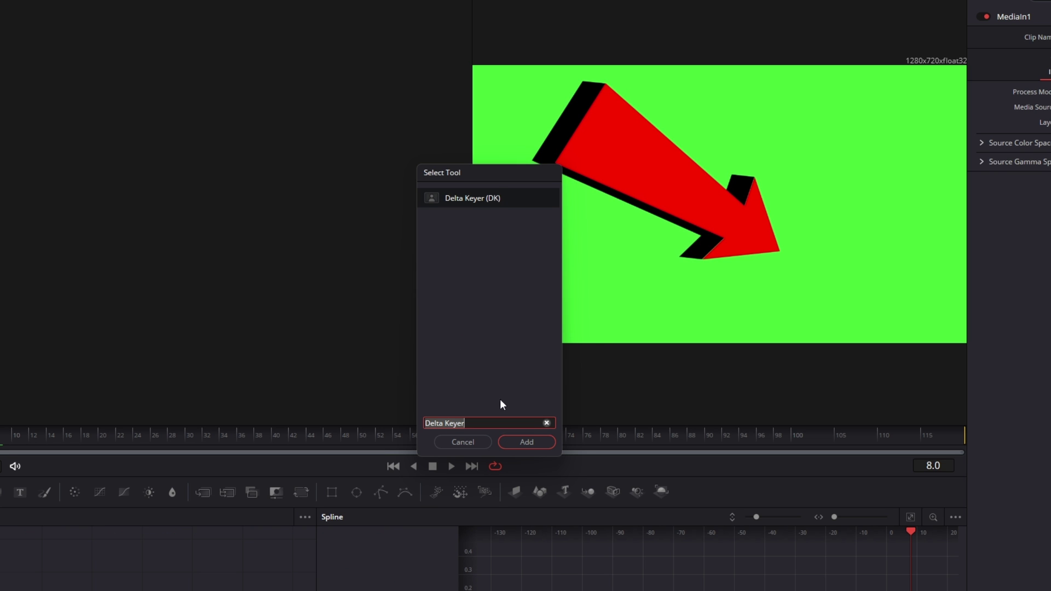
left_click(510, 442)
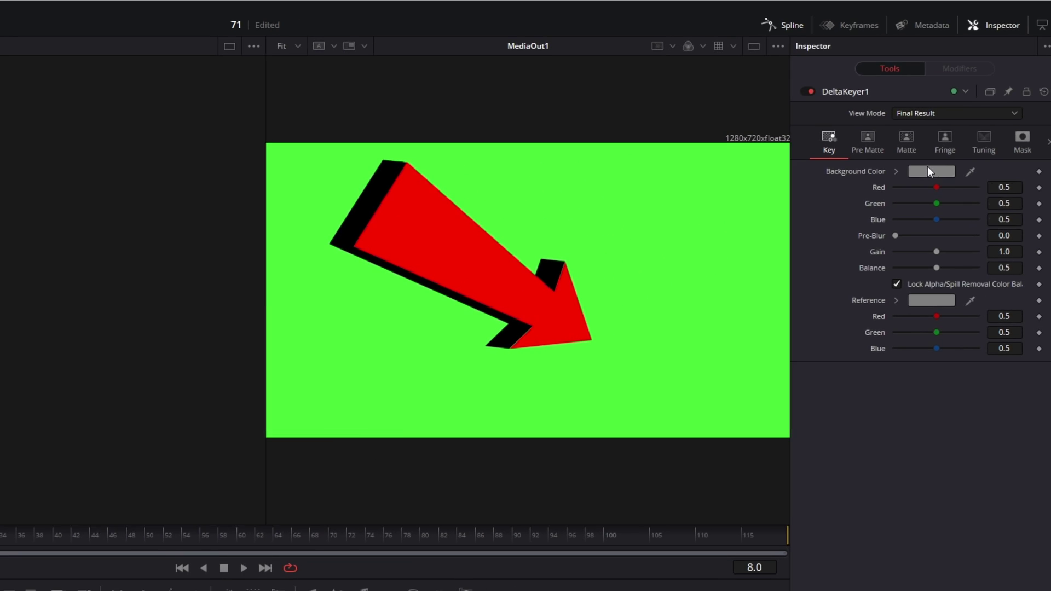
Key out the arrow's green backdrop by sampling the green from the viewer as the Delta Keyer's background color.
left_click(927, 166)
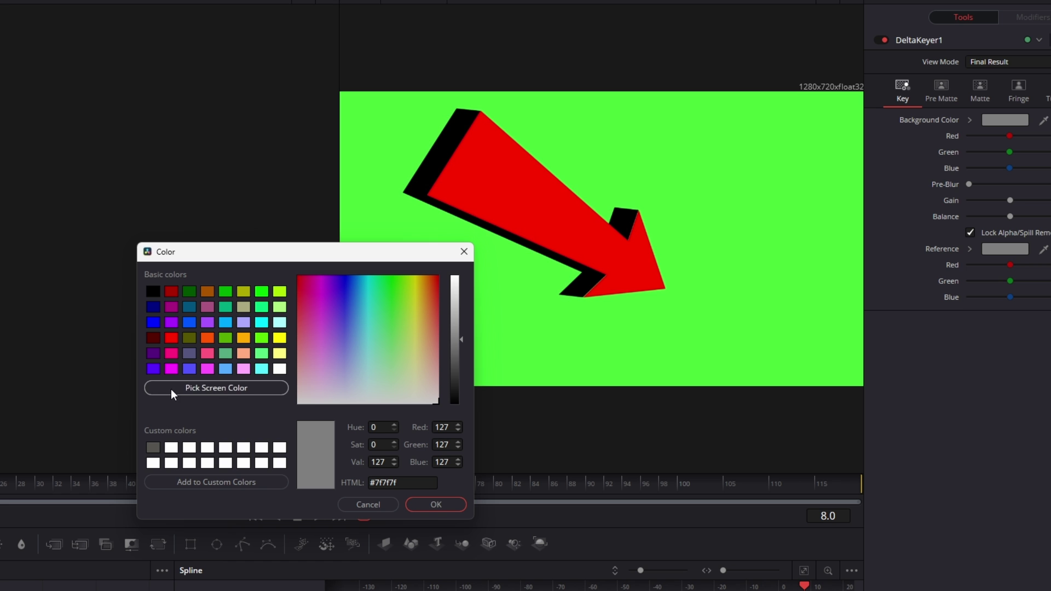
left_click(207, 387)
left_click(504, 362)
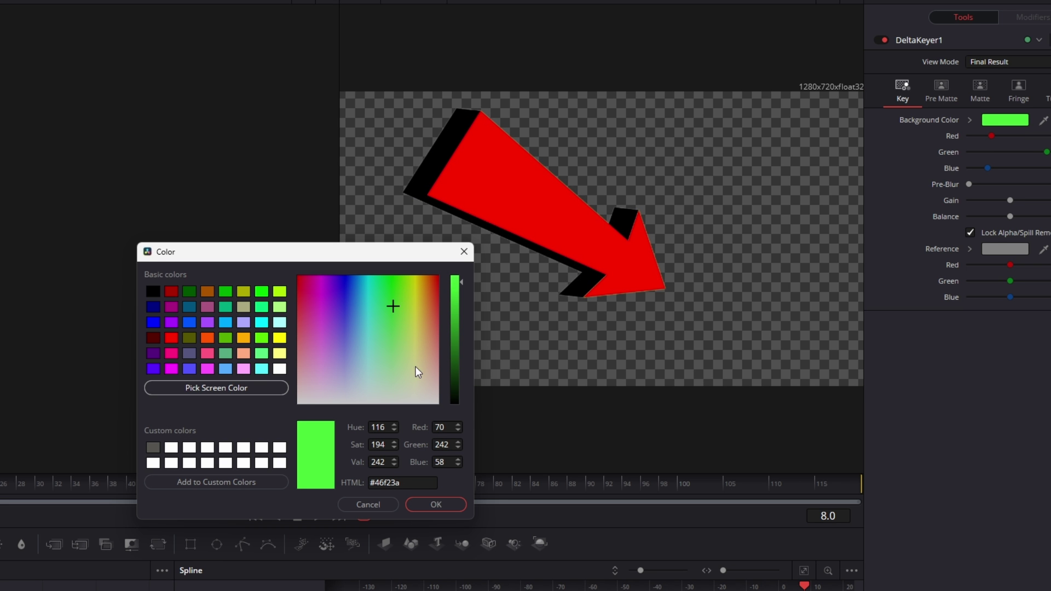
left_click(435, 500)
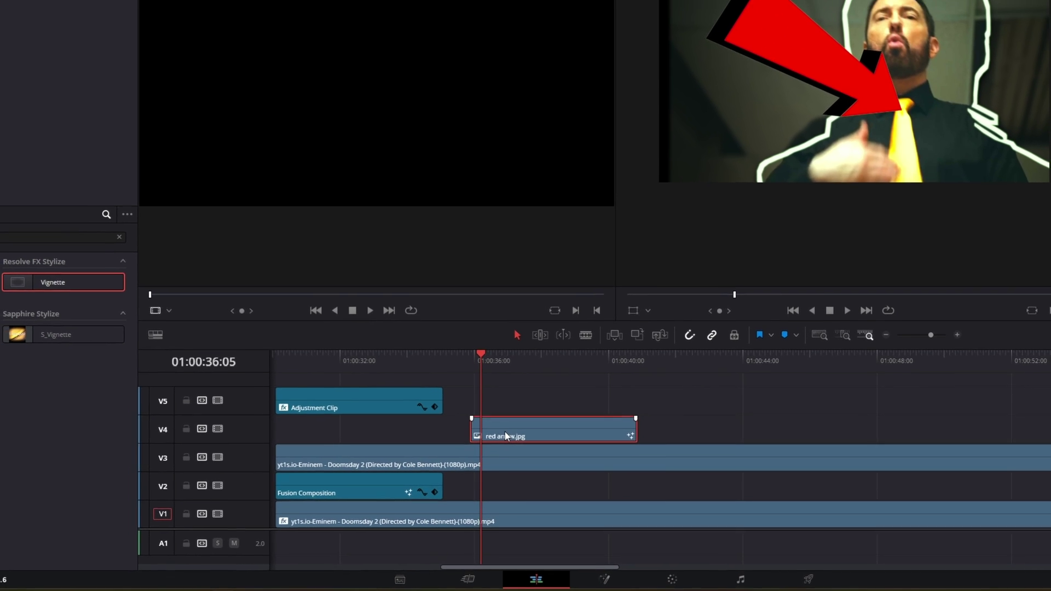
Align the red arrow clip on V4 beneath the adjustment clip and reposition the arrow in the upper-left corner of the frame.
left_click_drag(506, 431, 313, 432)
key("Up")
key("Up")
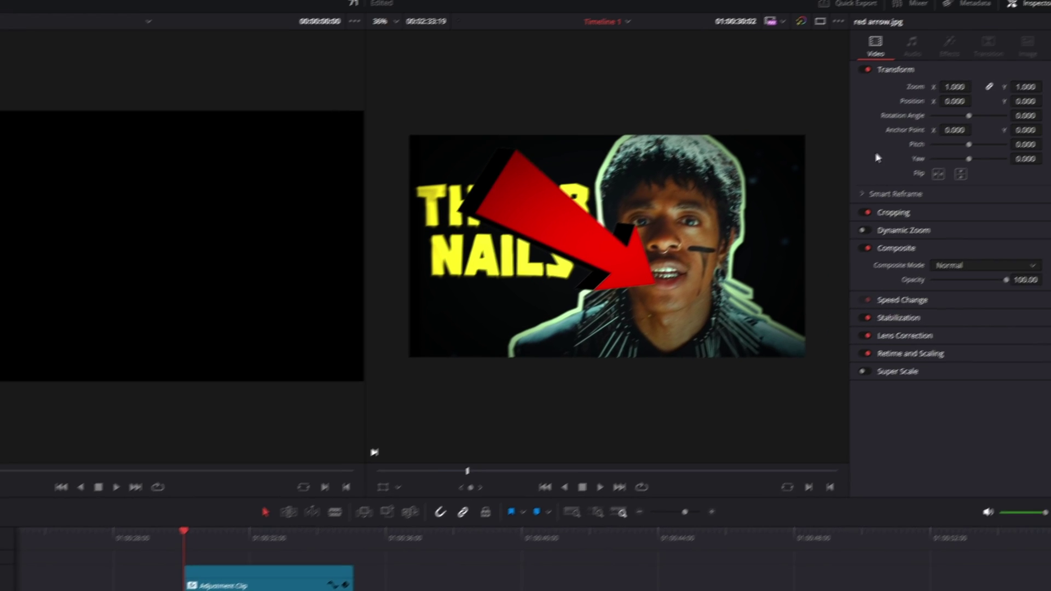
left_click_drag(921, 106, 893, 106)
left_click_drag(992, 121, 1012, 121)
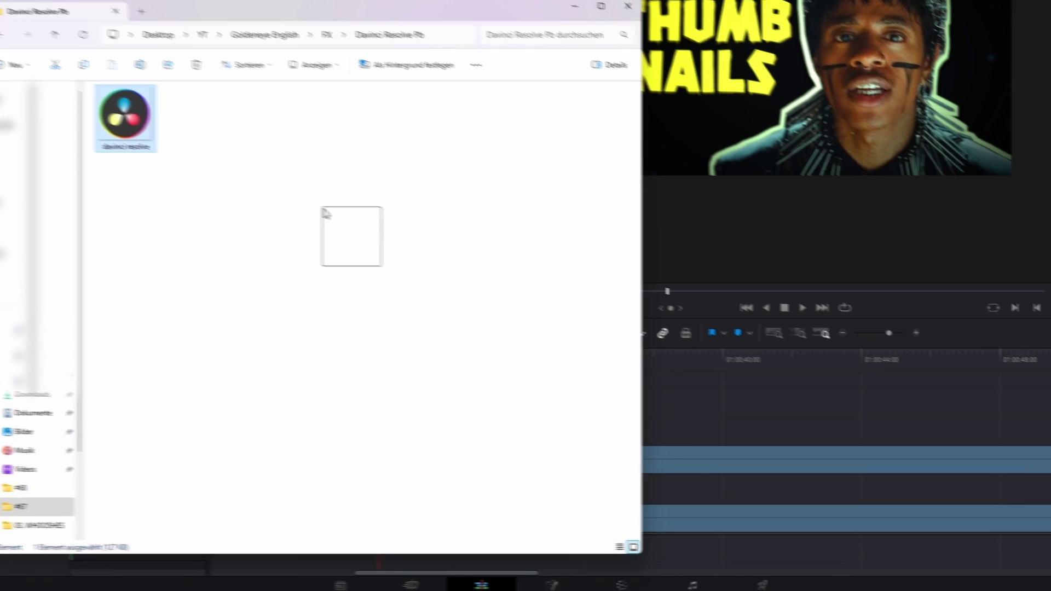
Add davinci resolve.png to the timeline, shift the upper clips up one track, and place the logo on V2 beneath the Fusion Composition.
left_click_drag(324, 213, 720, 391)
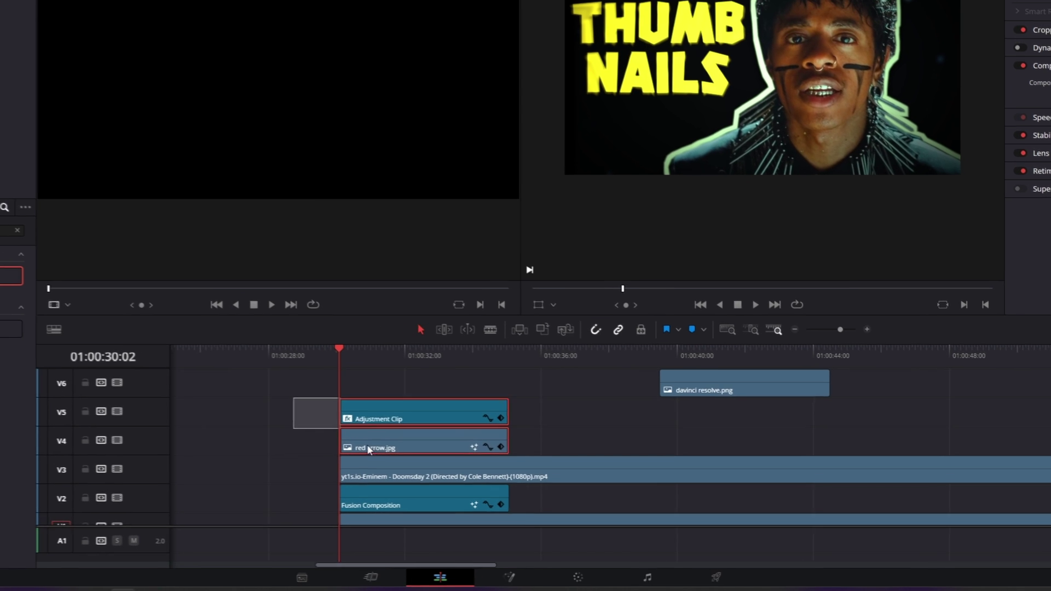
left_click_drag(367, 446, 410, 444)
left_click(697, 383)
left_click_drag(705, 389, 422, 504)
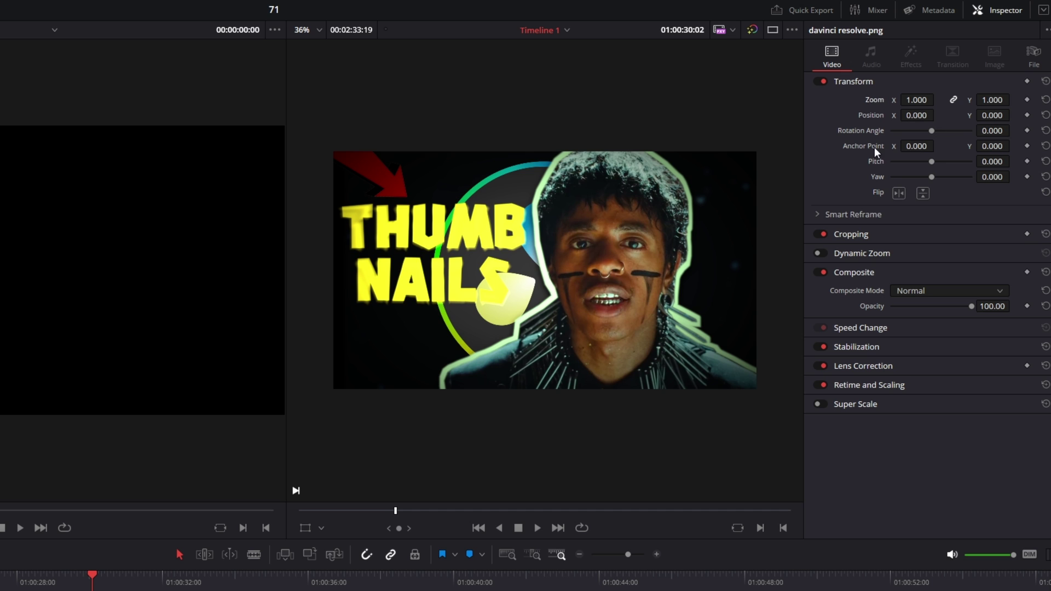
Scale down the DaVinci Resolve logo and reposition it in the lower-left corner of the frame beneath the text.
left_click_drag(928, 97, 929, 101)
left_click_drag(930, 115, 930, 114)
left_click_drag(1005, 115, 1020, 114)
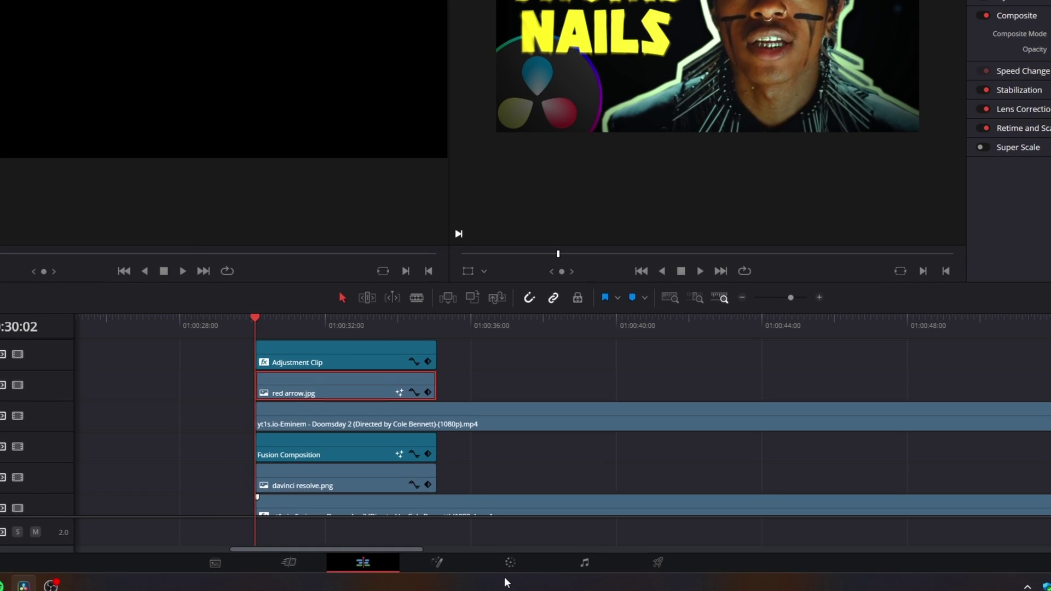
Switch to the Color page and grab a still of the finished thumbnail frame.
left_click(505, 569)
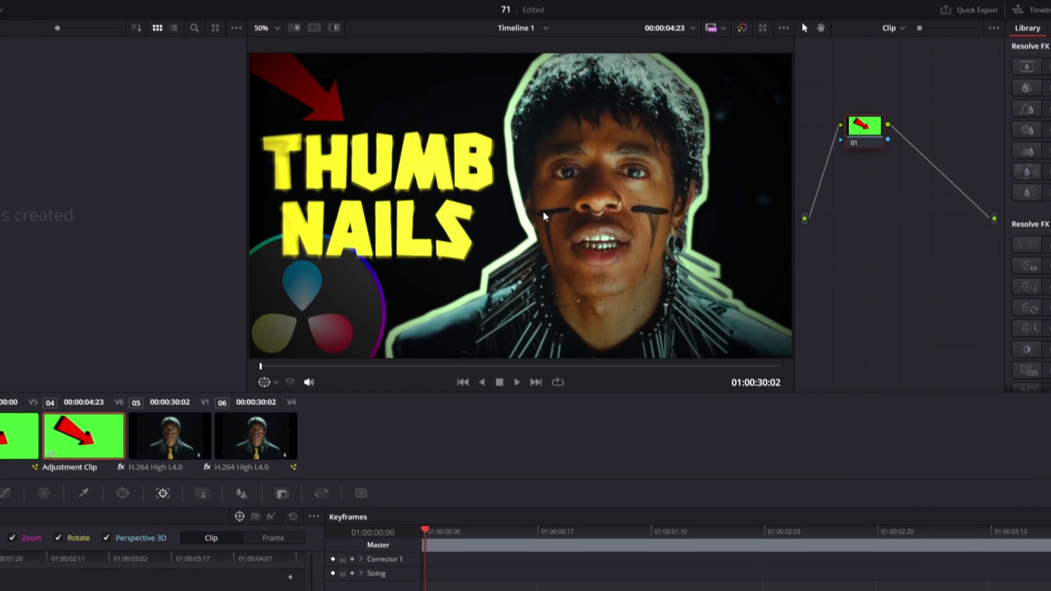
right_click(543, 225)
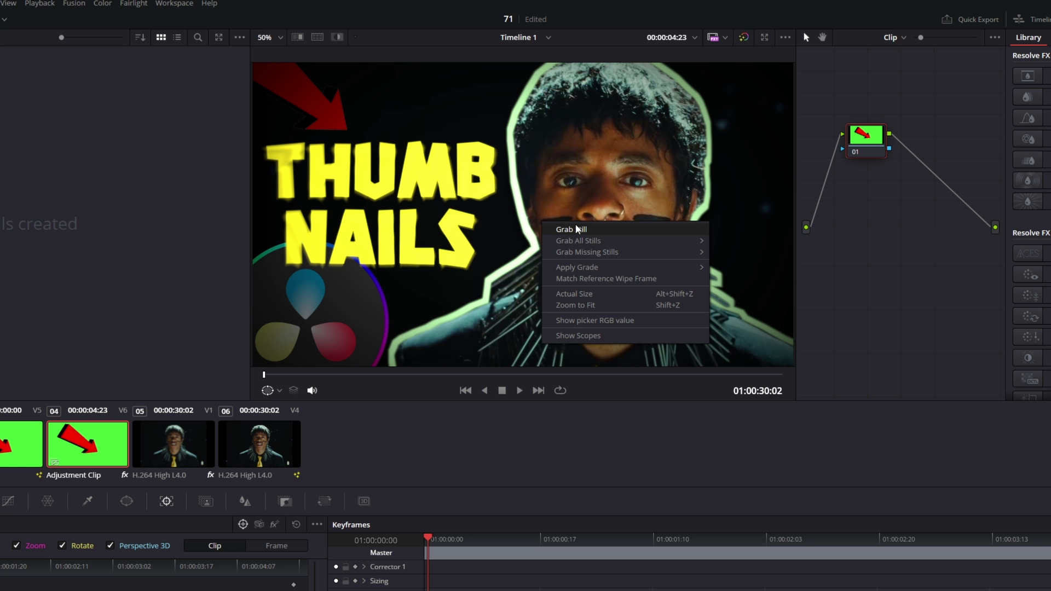
left_click(567, 230)
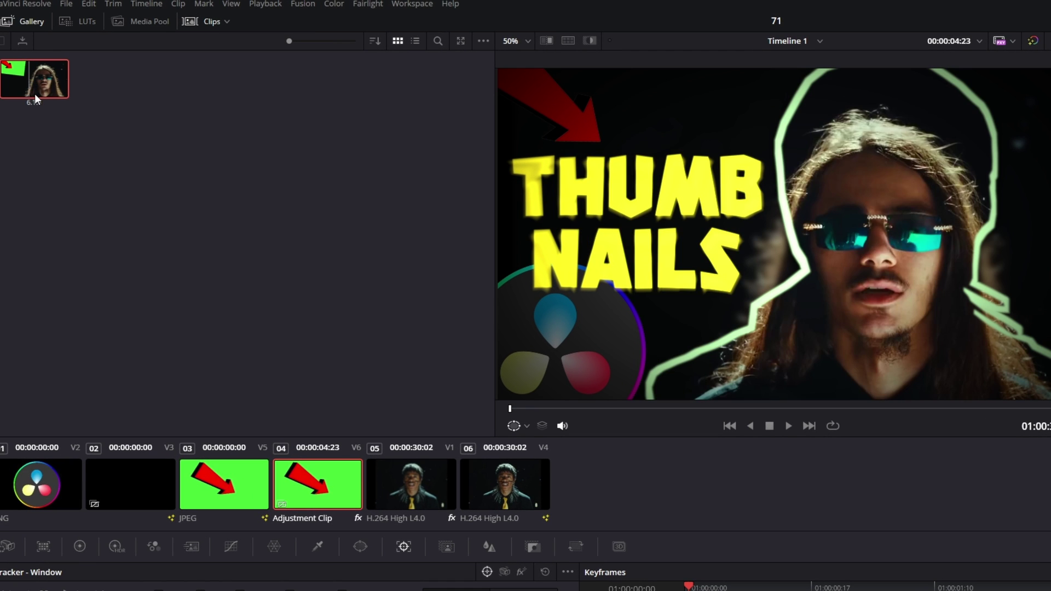
Export the grabbed still as a JPEG named tn 71 into the #71 folder.
right_click(45, 81)
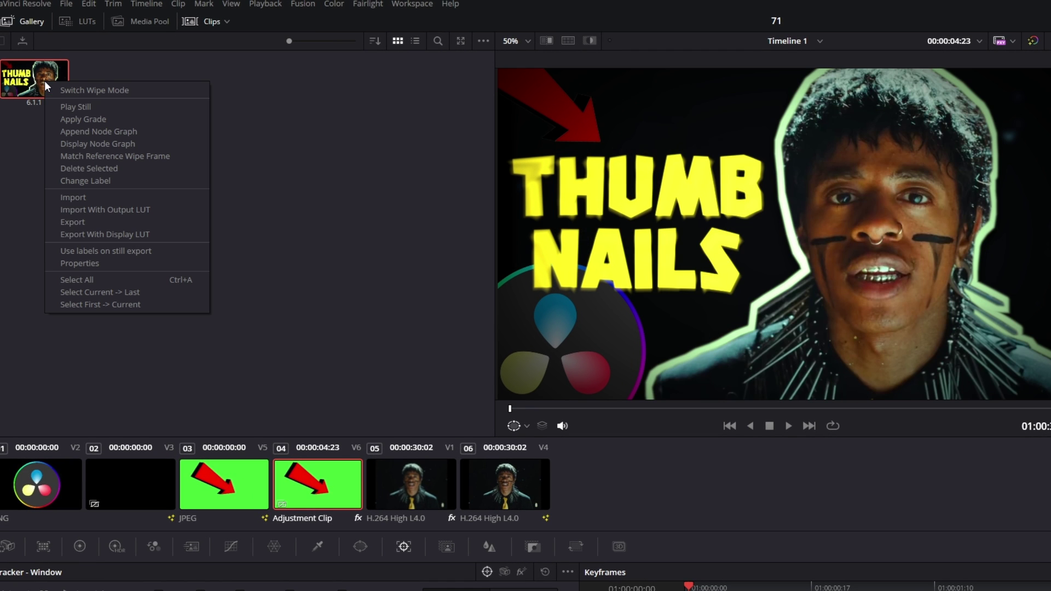
left_click(87, 224)
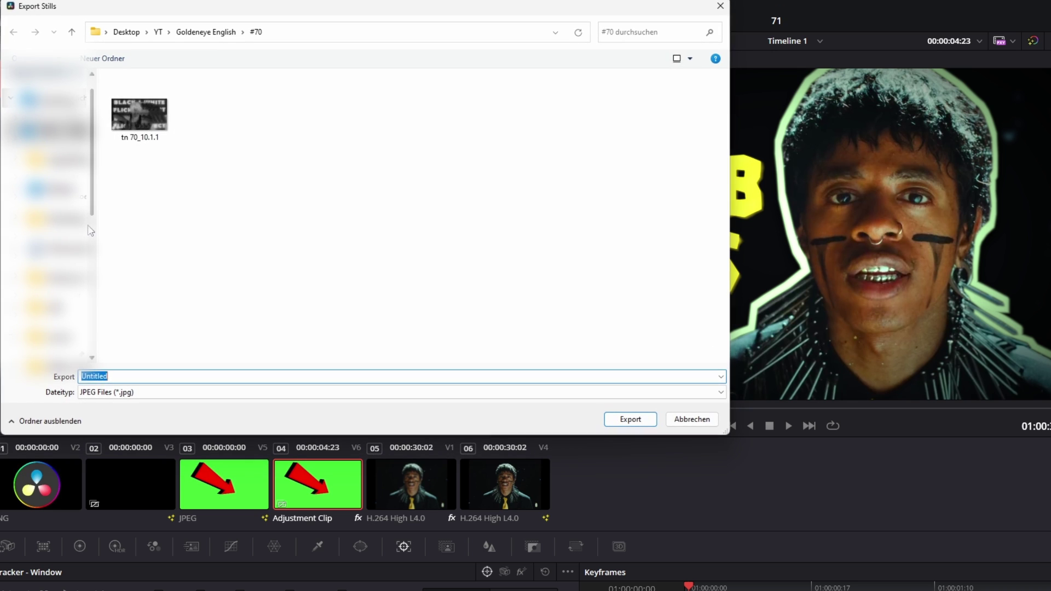
double_click(91, 376)
type("tn 71")
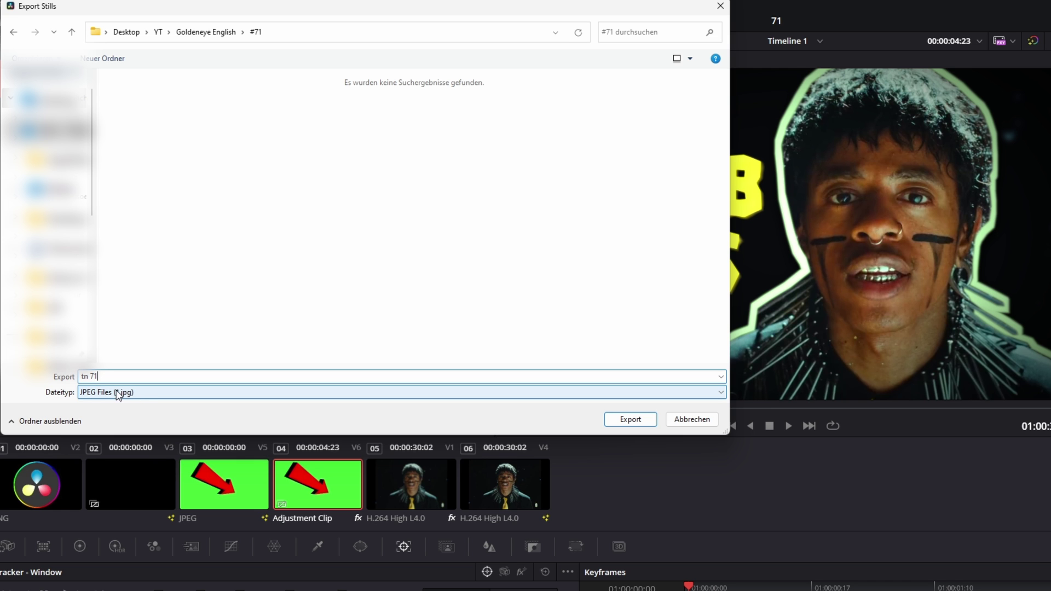
left_click(624, 420)
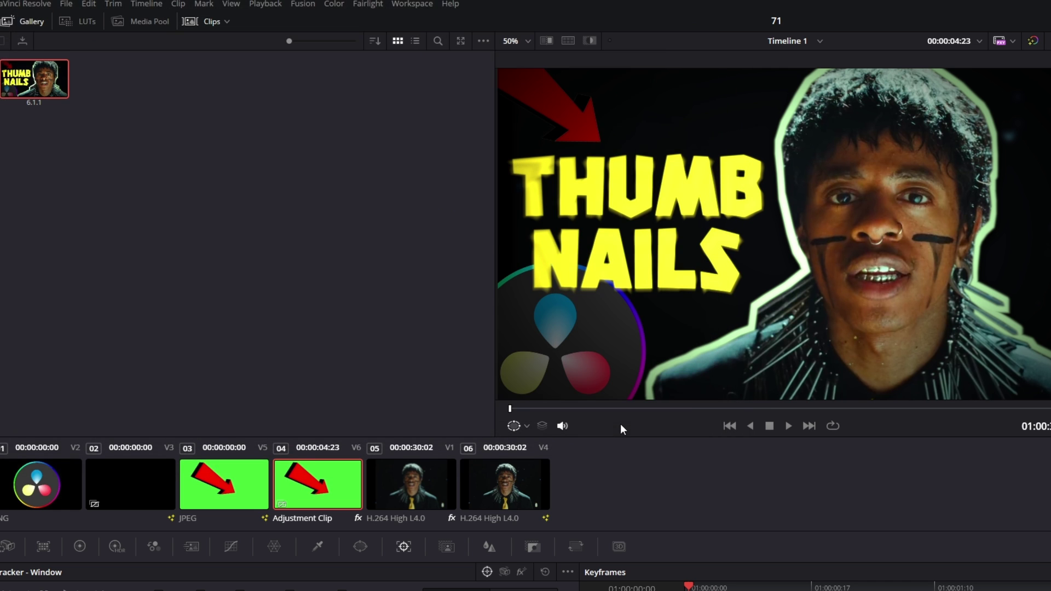